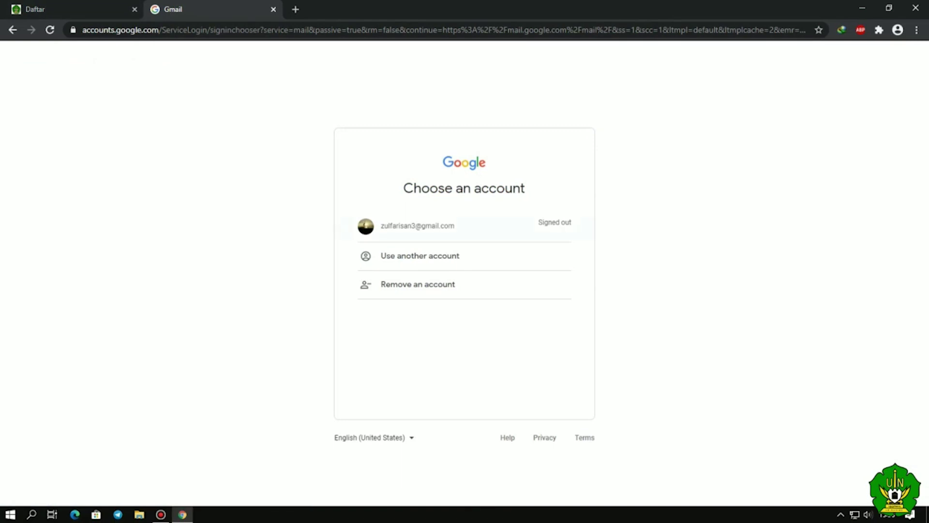
- Sign into Gmail with the registered account and confirm it from the 'Verifikasi Akun' email
click(420, 255)
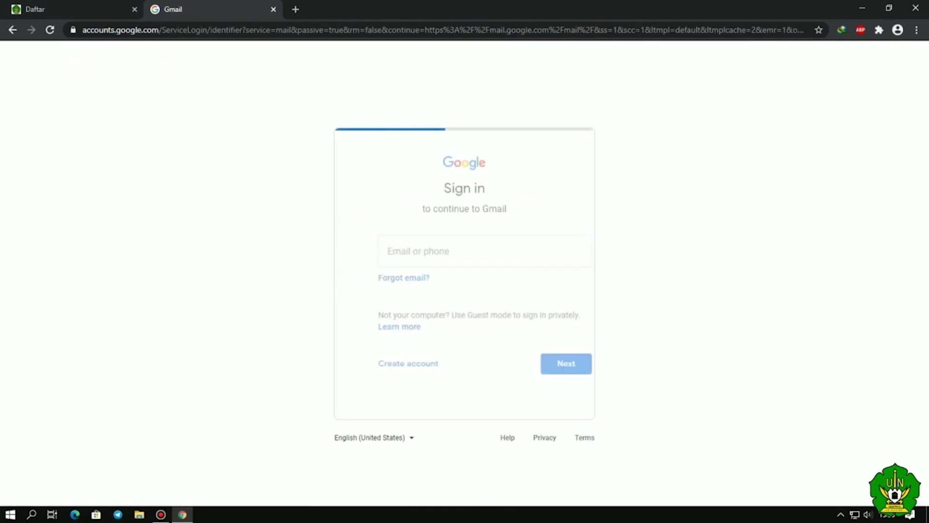
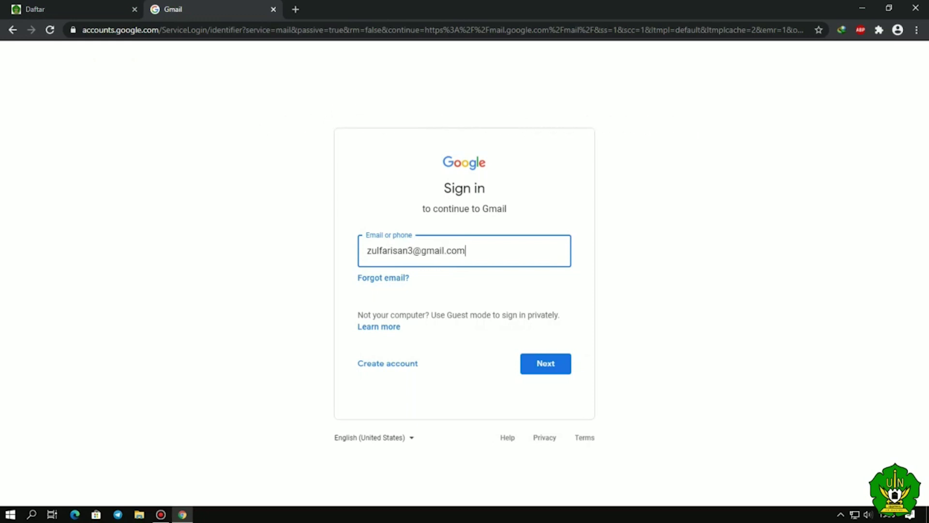
click(549, 368)
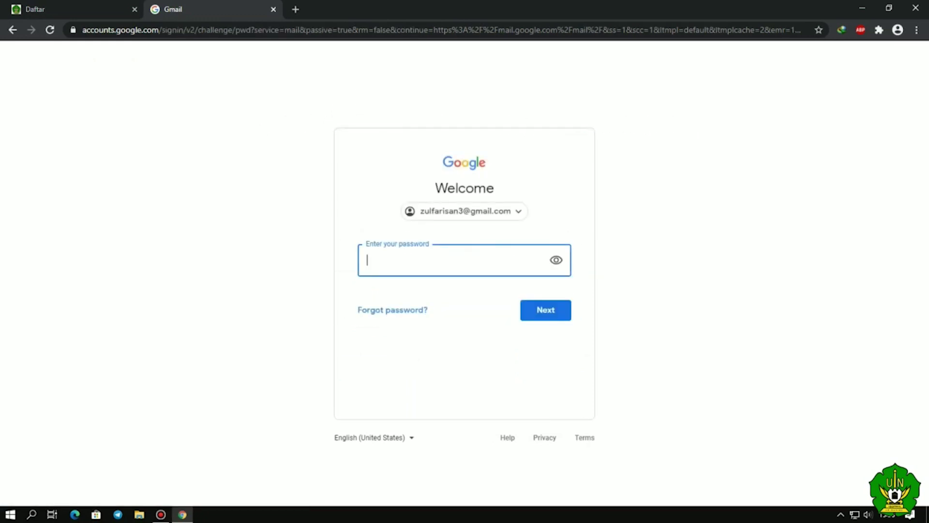
text(••••••••••••)
click(554, 316)
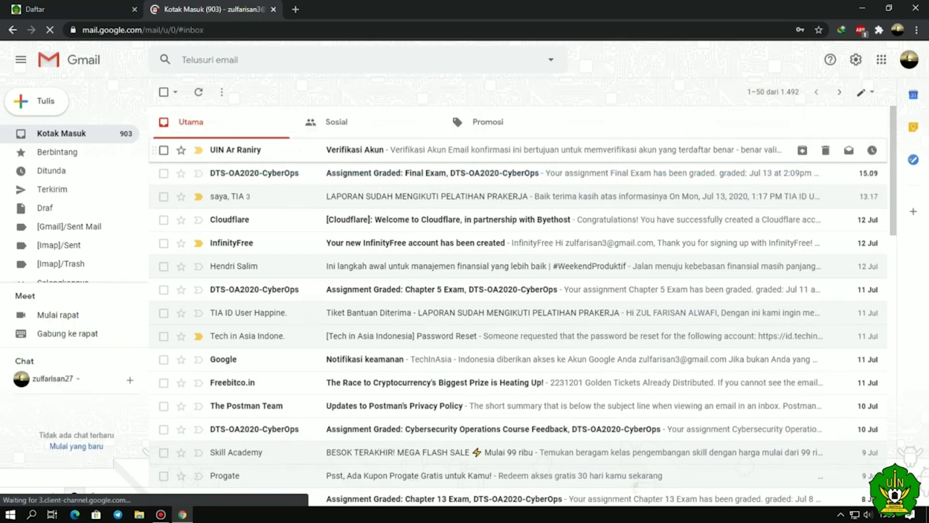
click(272, 151)
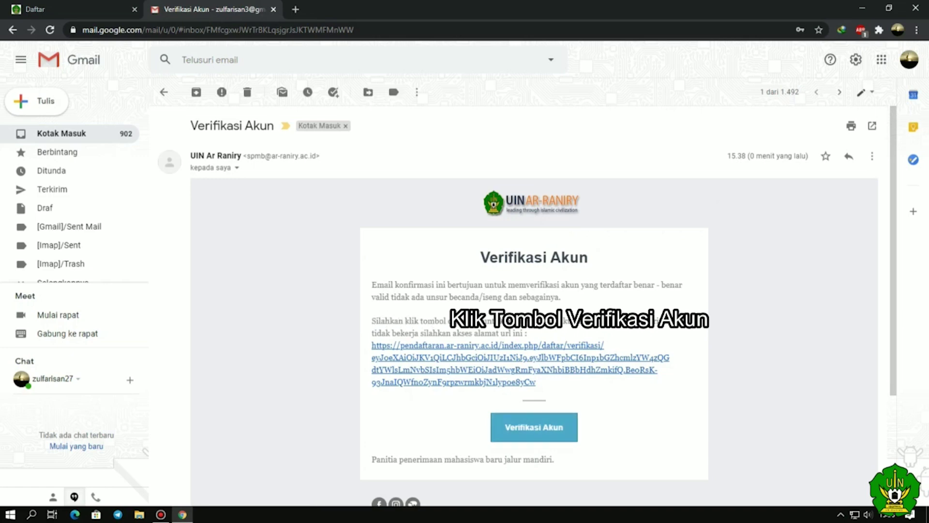
click(535, 432)
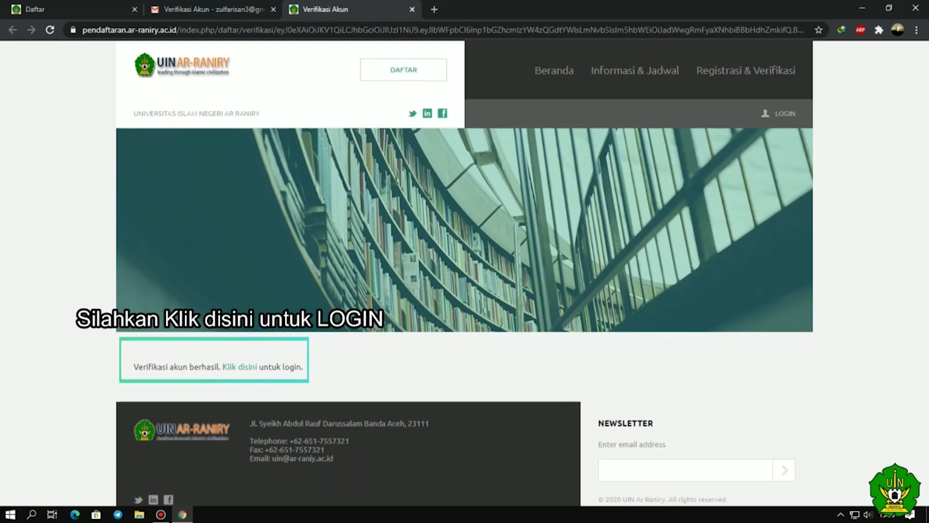
- Go to the portal's login page from the verification result and close the old tabs
scroll(465, 271, down, 1)
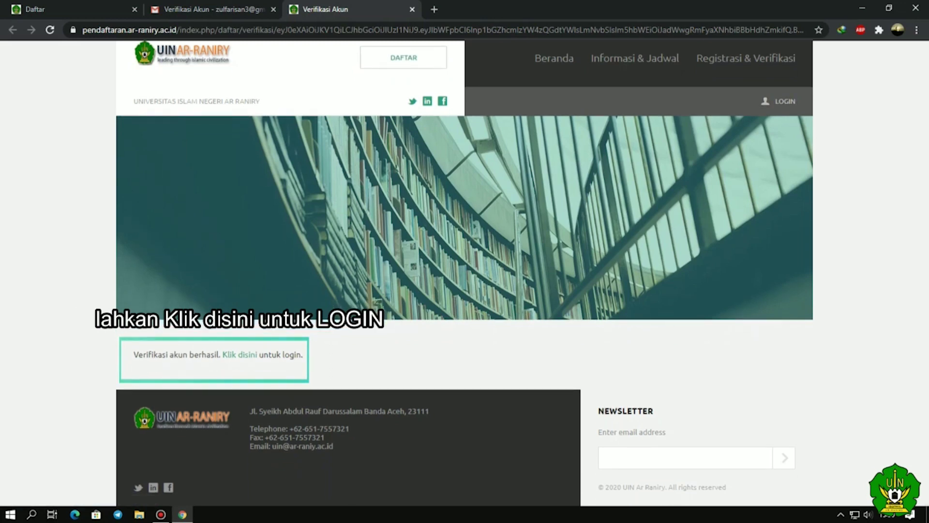
click(232, 355)
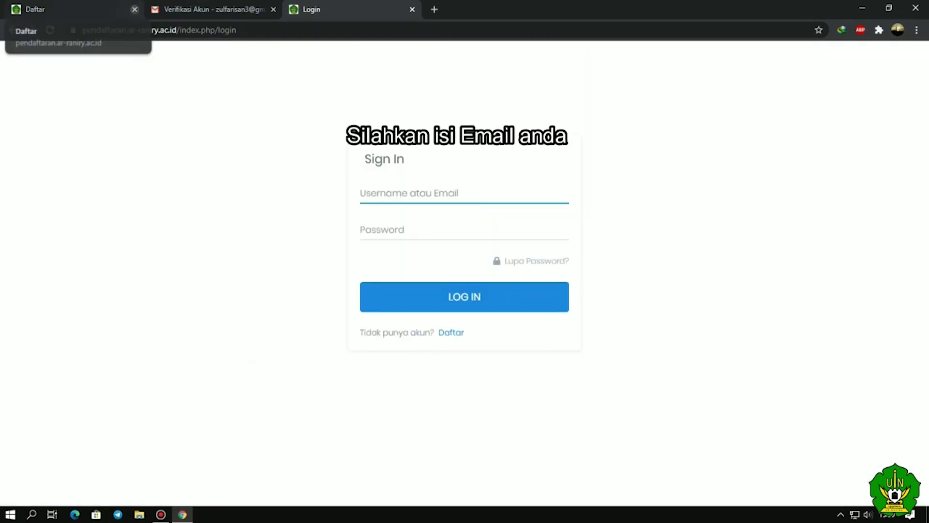
click(135, 9)
click(135, 9)
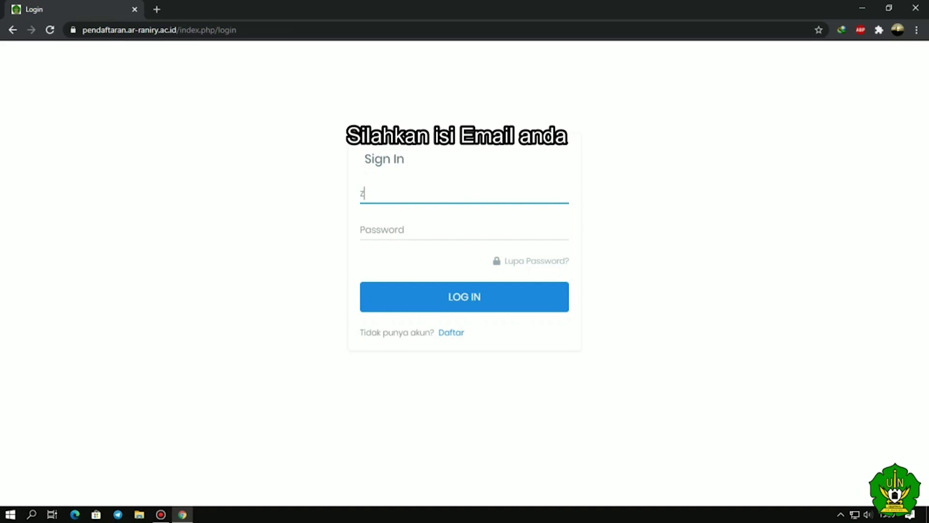
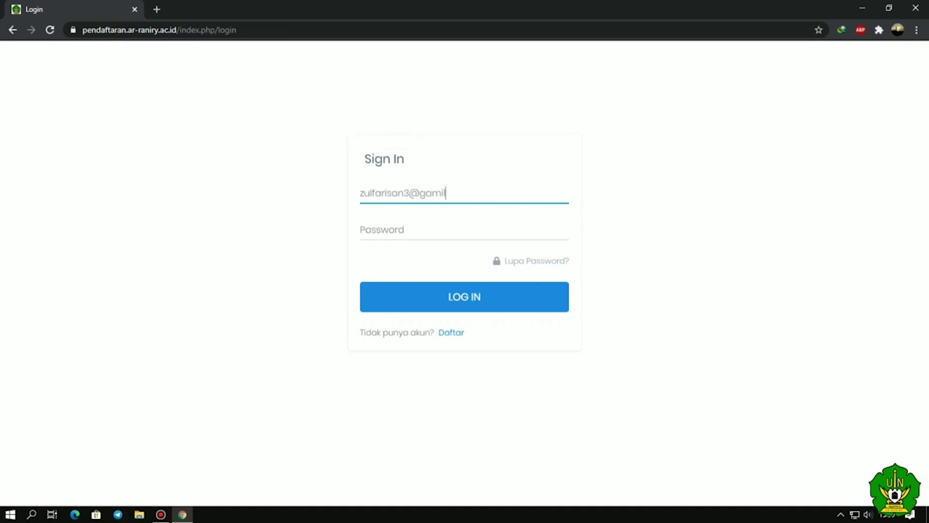
- Log in with the registered e-mail (typo corrected) and the account password
click(453, 193)
key(BackSpace)
key(BackSpace)
key(BackSpace)
key(BackSpace)
text(mail)
click(360, 229)
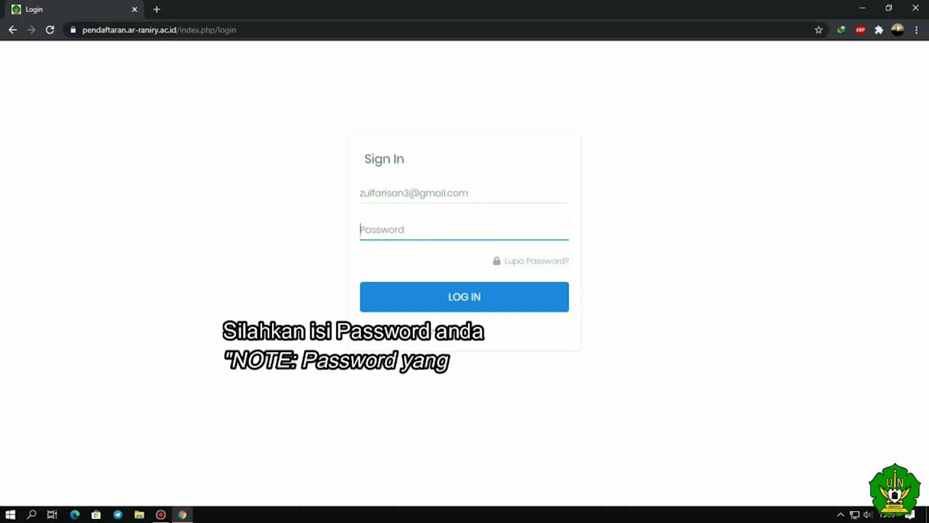
text(************)
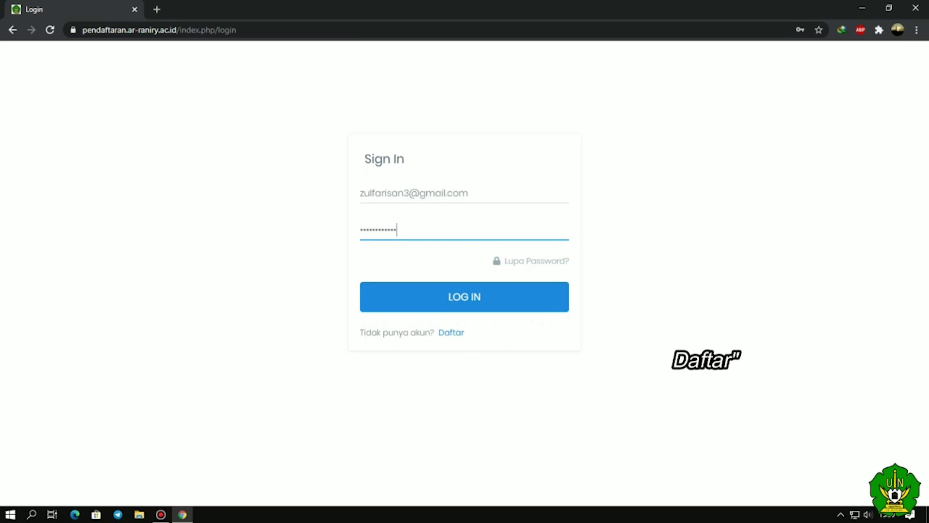
click(464, 301)
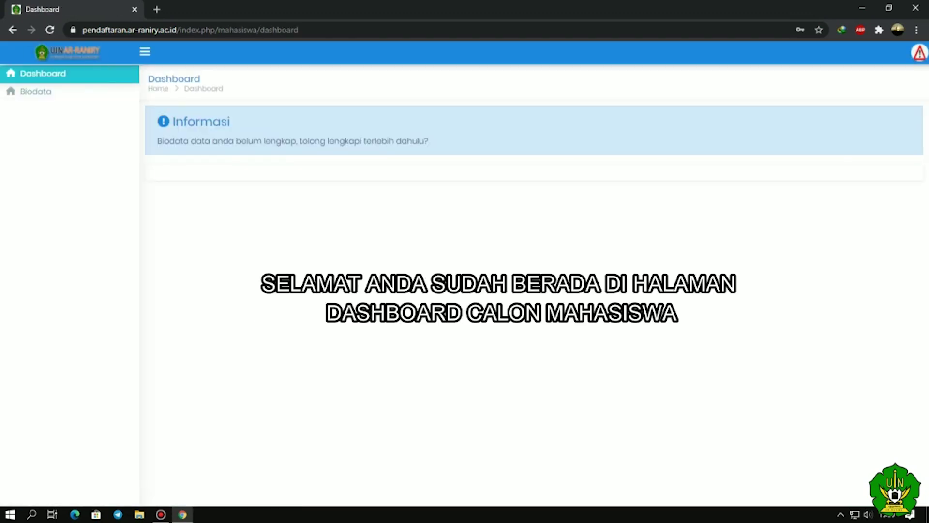
- In Biodata, set gender LAKI - LAKI and birth day 27, month 04, and start the year
click(918, 52)
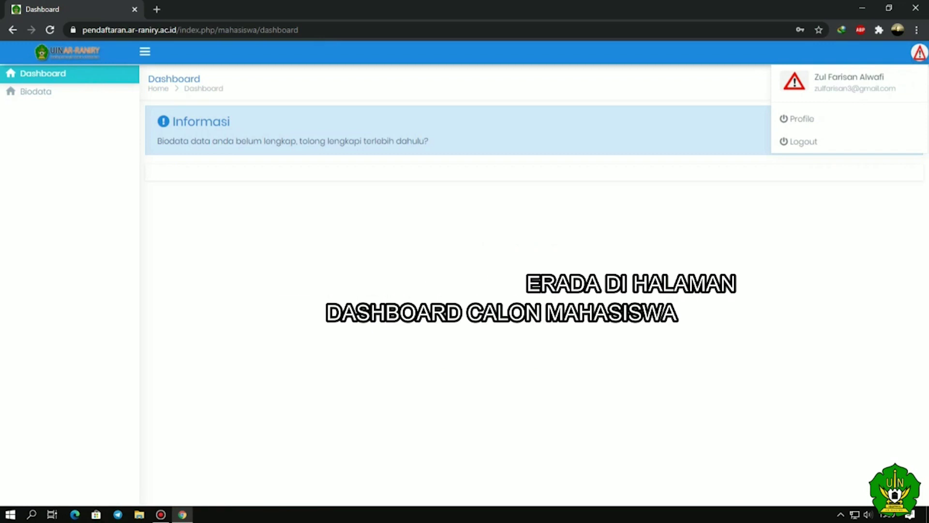
key(Escape)
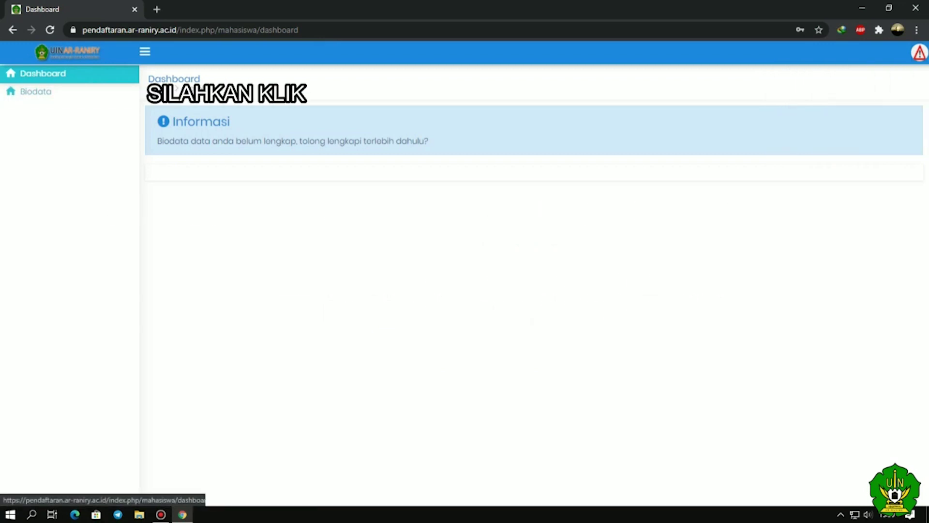
click(45, 92)
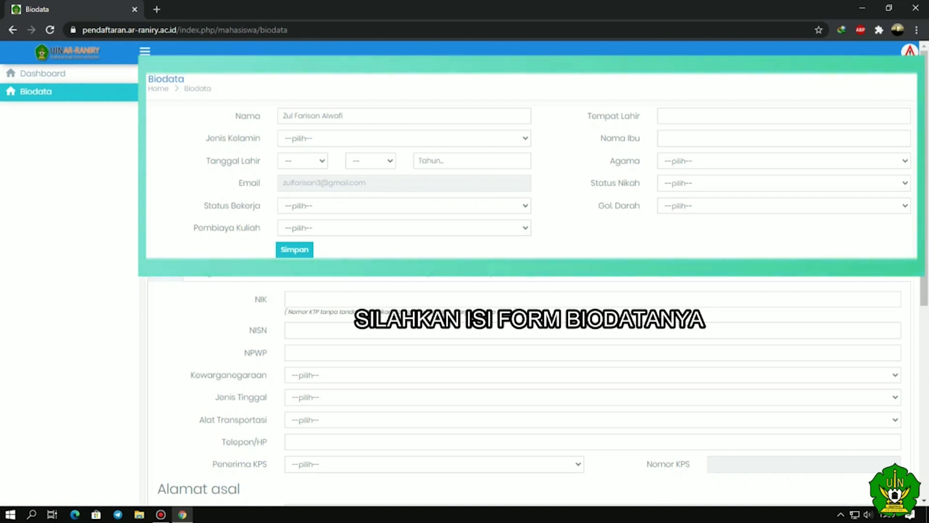
click(404, 138)
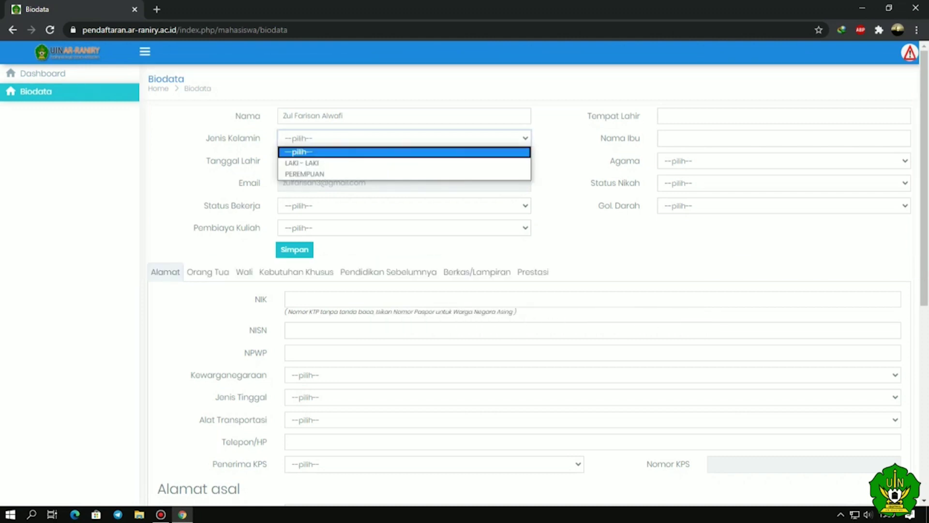
click(301, 162)
click(302, 160)
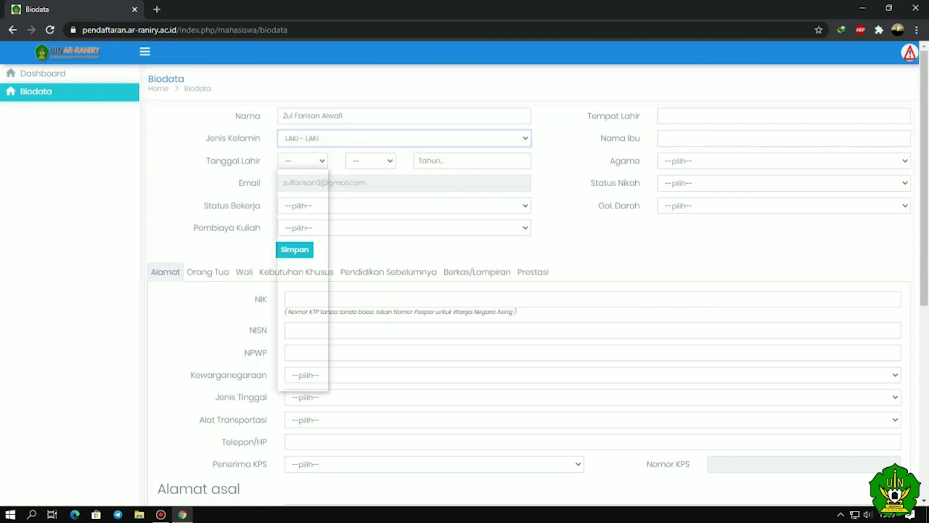
scroll(298, 278, down, 4)
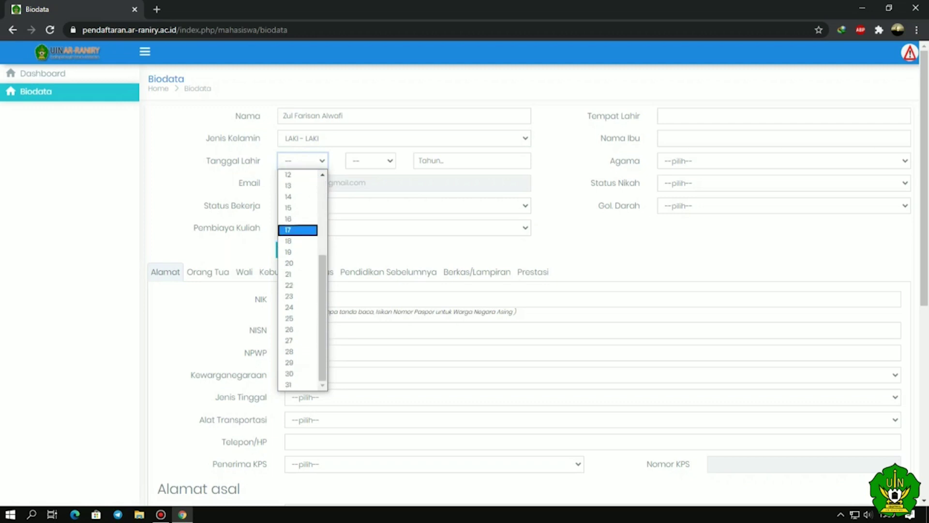
click(297, 340)
click(370, 160)
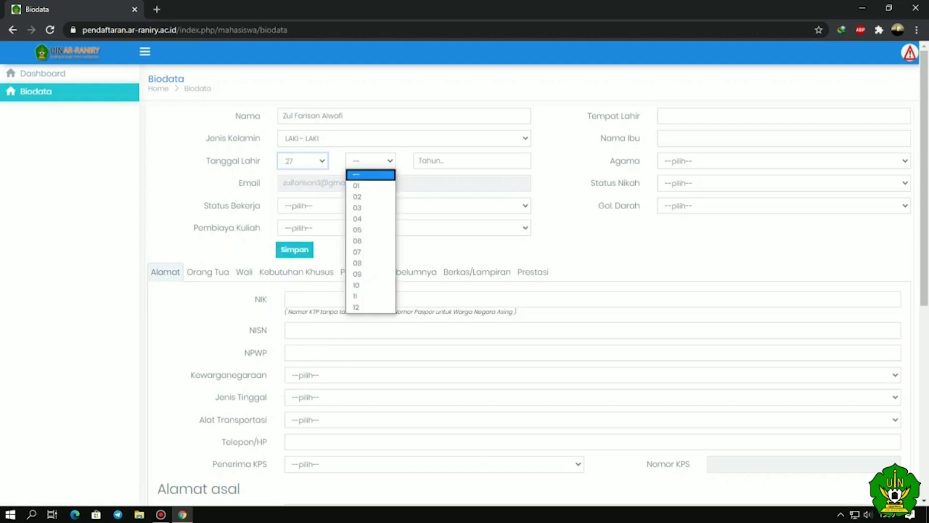
key(Up)
key(Up)
key(Down)
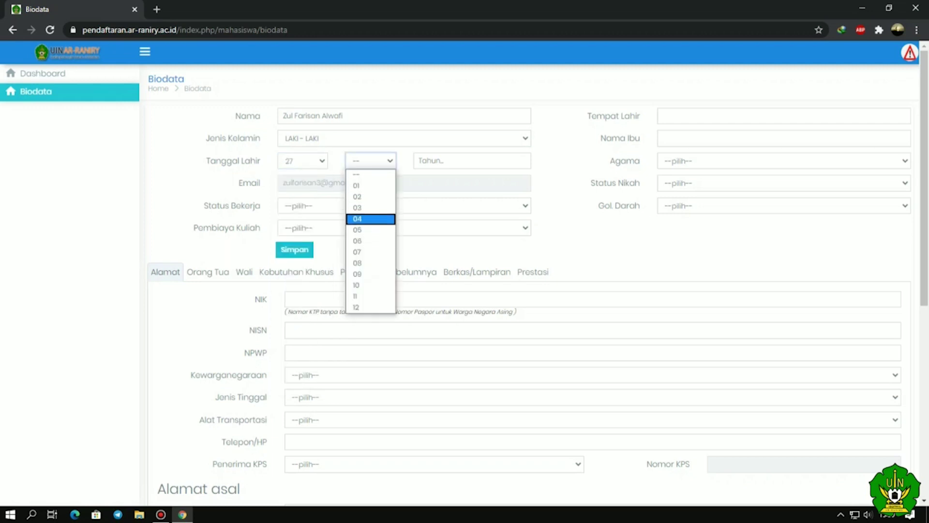
key(Return)
key(Tab)
text(19)
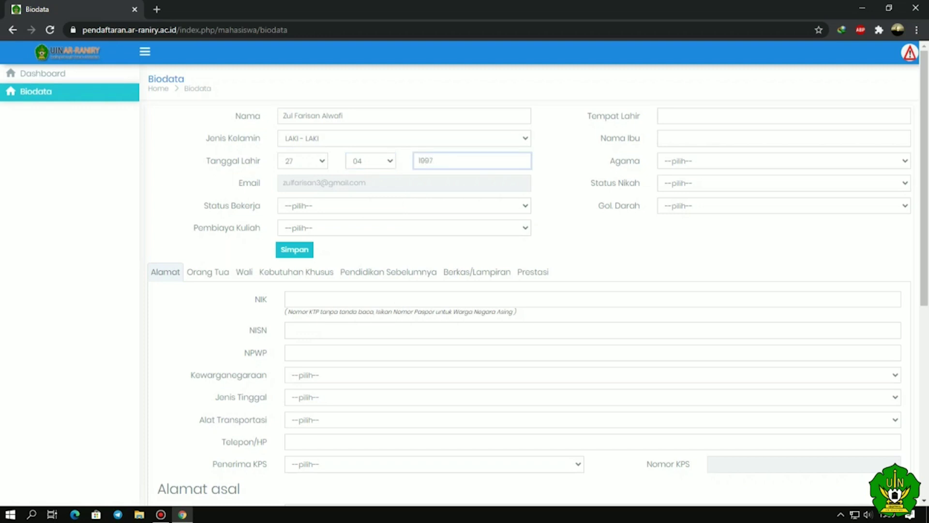
- Set employment status to Belum Bekerja and tuition funding to ORANG TUA
key(Tab)
key(alt+Down)
key(Down)
key(Down)
key(Return)
key(Tab)
key(alt+Down)
key(Down)
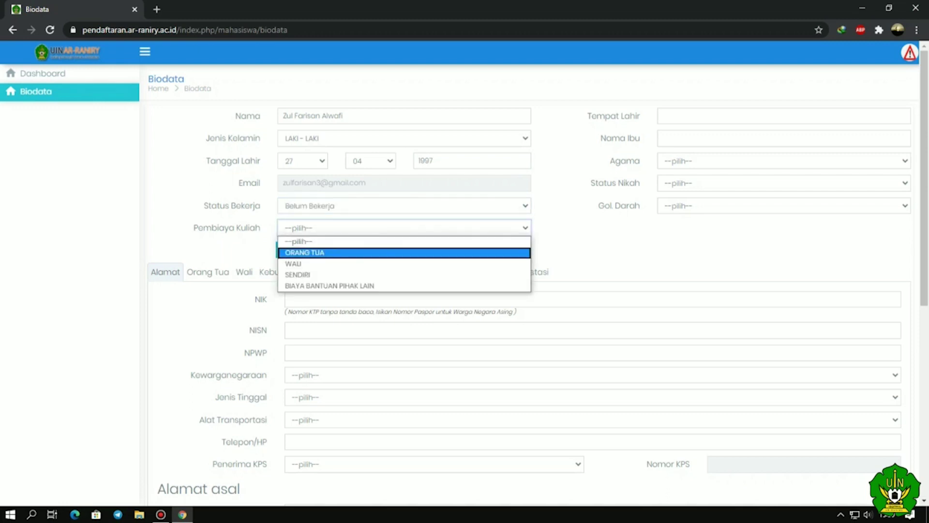
key(Return)
- Enter place of birth ACEH BESAR and the mother's name
click(663, 116)
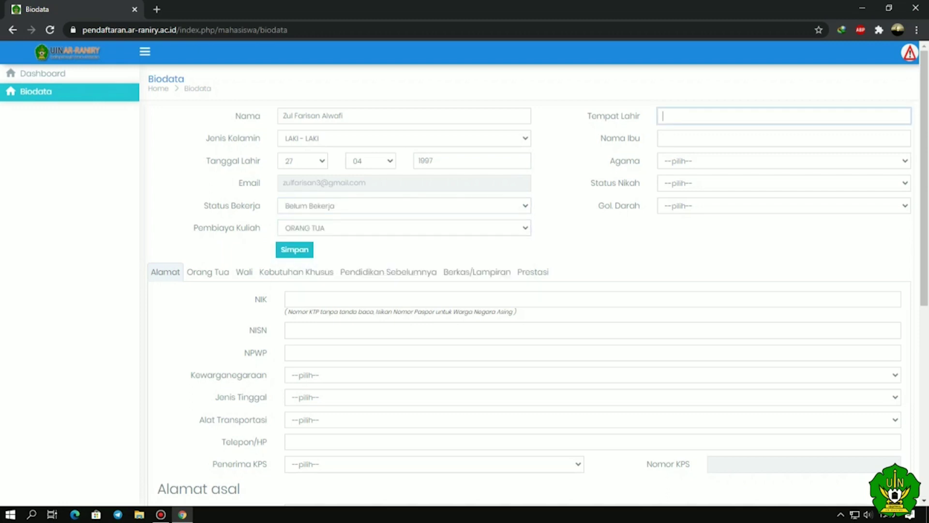
text(ACEH BESAR)
key(Tab)
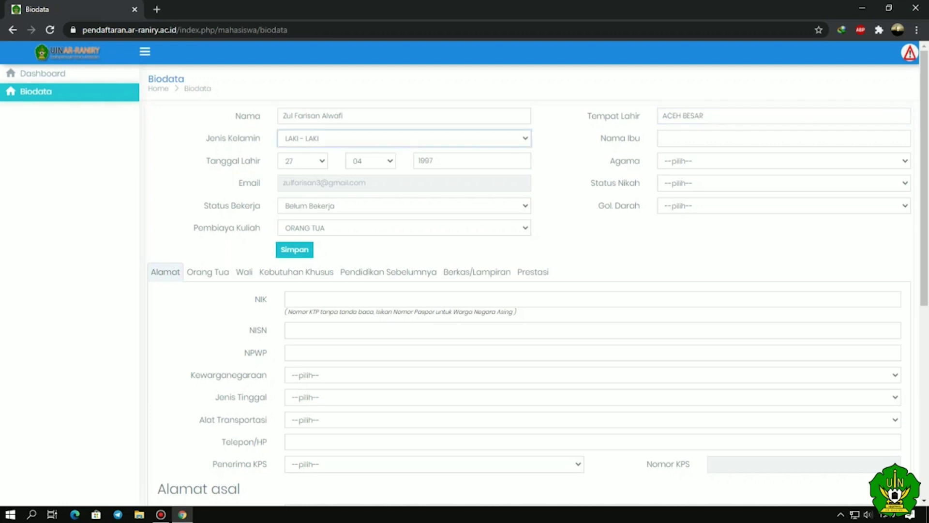
key(Tab)
text(MARTIN)
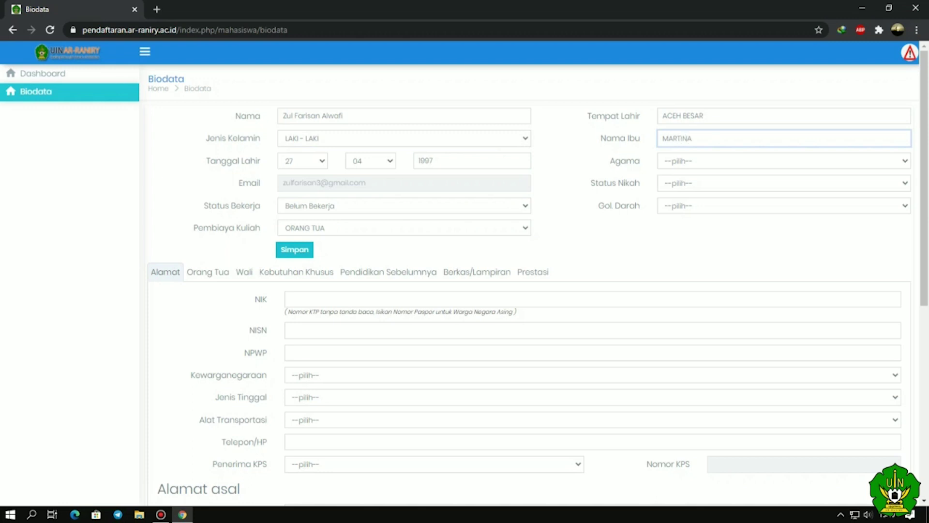
- Set religion to ISLAM and marital status to Belum Nikah
key(Tab)
key(alt+Down)
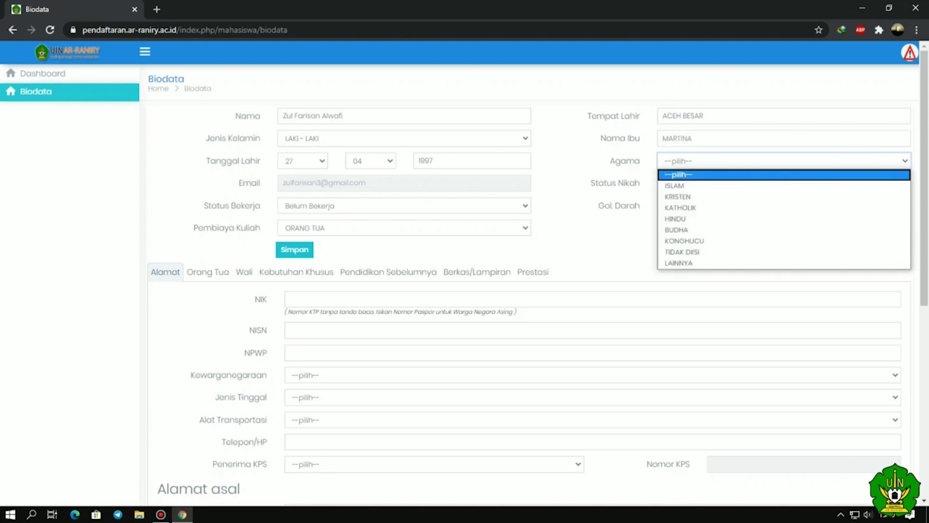
key(Down)
key(Return)
key(Tab)
key(alt+Down)
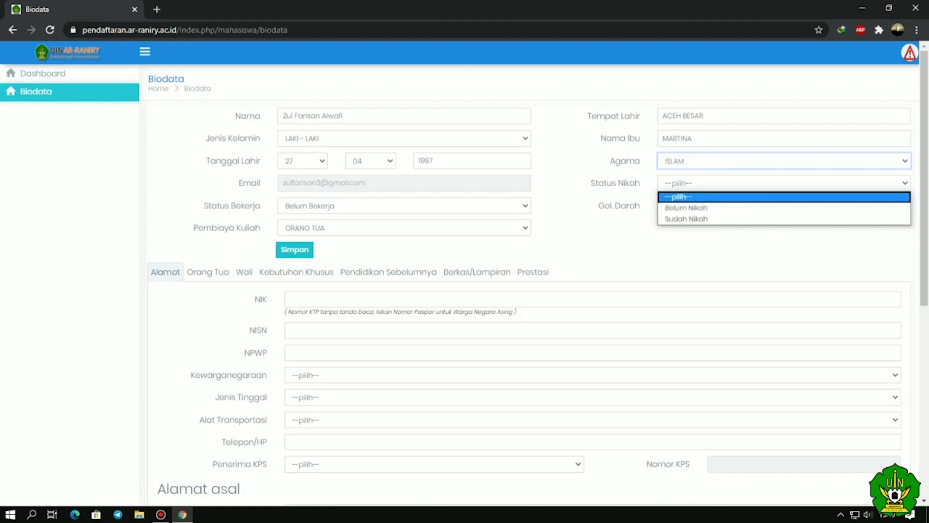
key(Down)
key(Down)
key(Up)
key(Up)
key(Down)
key(Down)
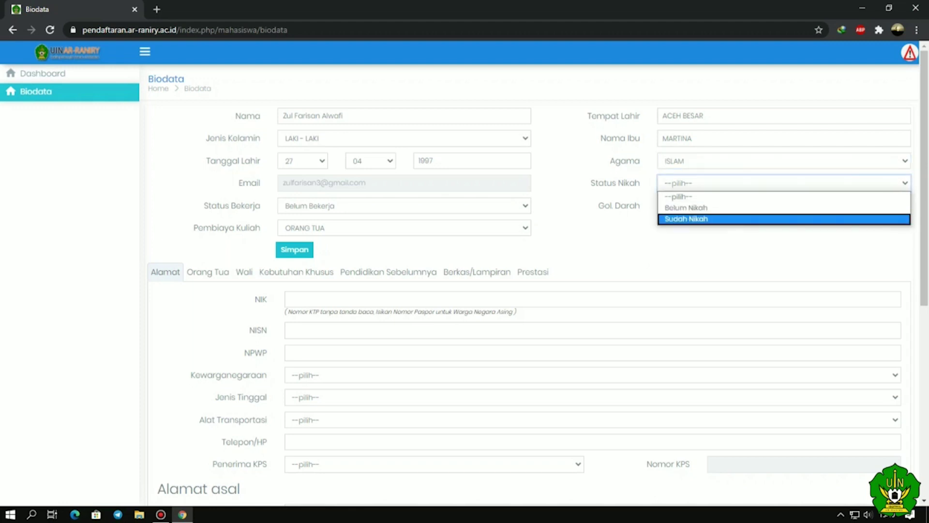
key(Up)
key(Return)
- Set the blood group to O+
key(Tab)
key(alt+Down)
key(Down)
key(Down)
key(Down)
key(Down)
key(Down)
key(Down)
key(Down)
key(Return)
scroll(538, 278, down, 1)
scroll(537, 286, down, 1)
scroll(537, 285, up, 1)
click(290, 234)
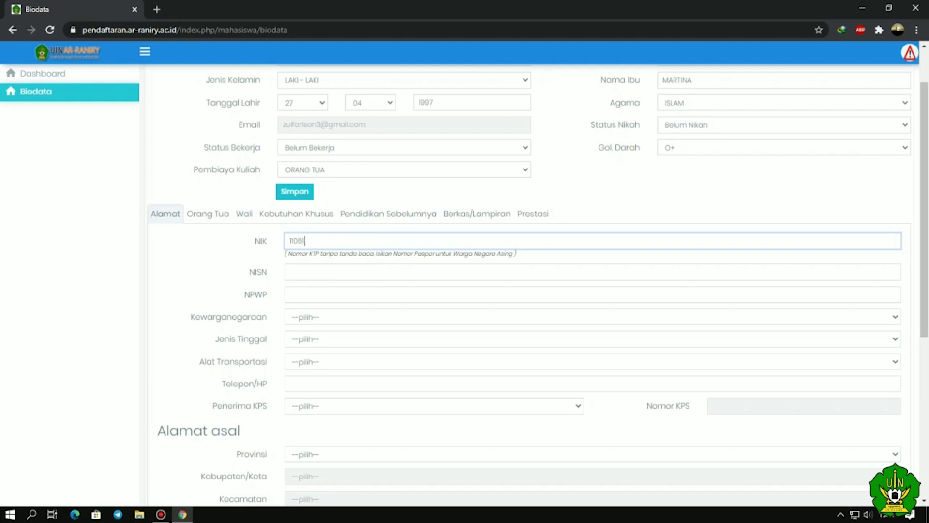
- Enter the applicant's NIK and NISN numbers
click(290, 272)
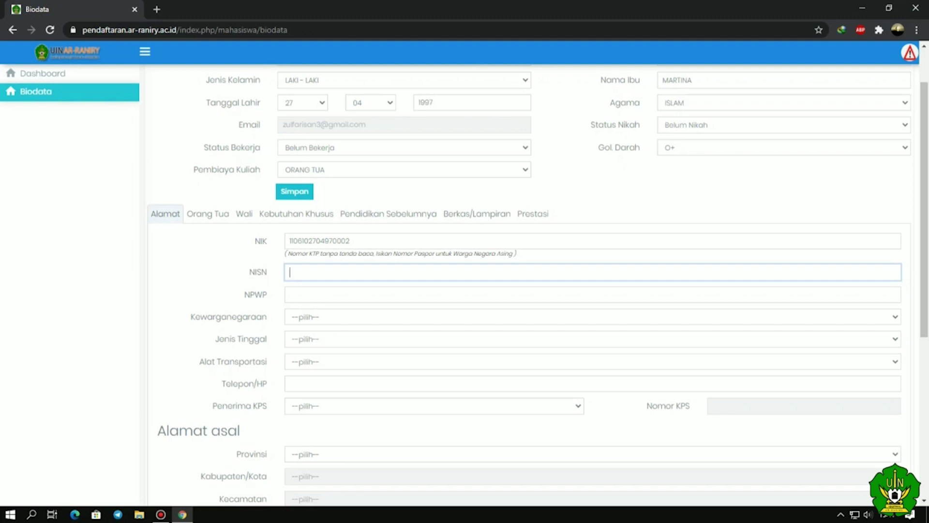
click(290, 294)
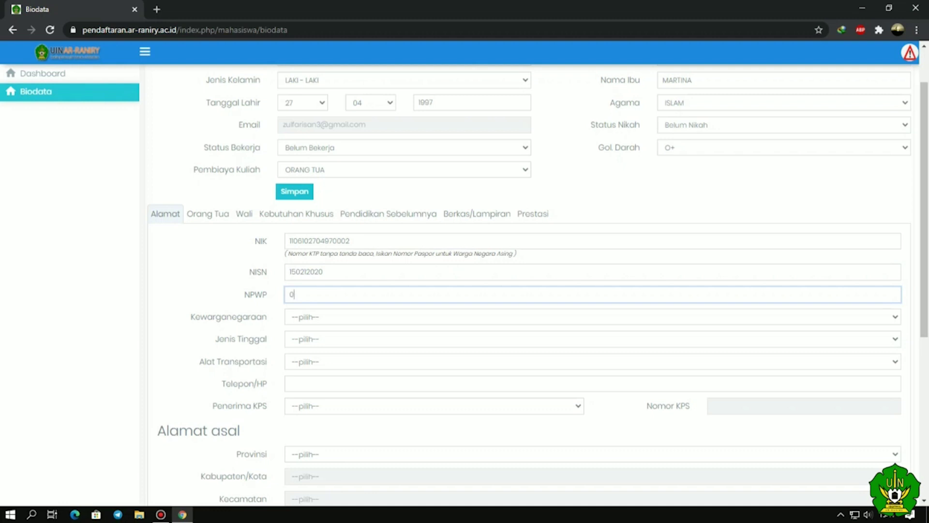
- Set citizenship to INDONESIA
key(Tab)
key(alt+Down)
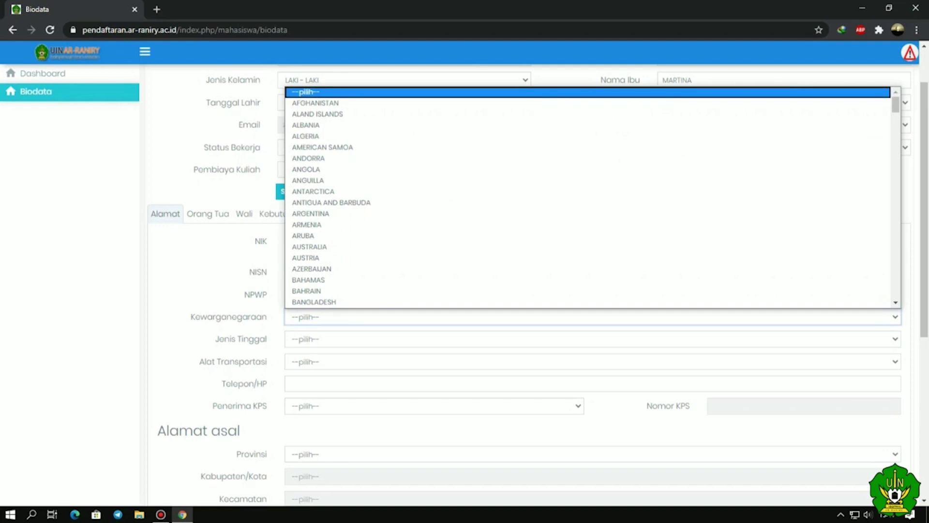
key(Down)
key(Down)
key(Down)
key(Down)
key(Down)
key(Down)
key(Down)
key(Down)
key(Down)
key(Down)
key(Down)
key(Down)
key(Down)
key(Down)
key(Down)
key(Escape)
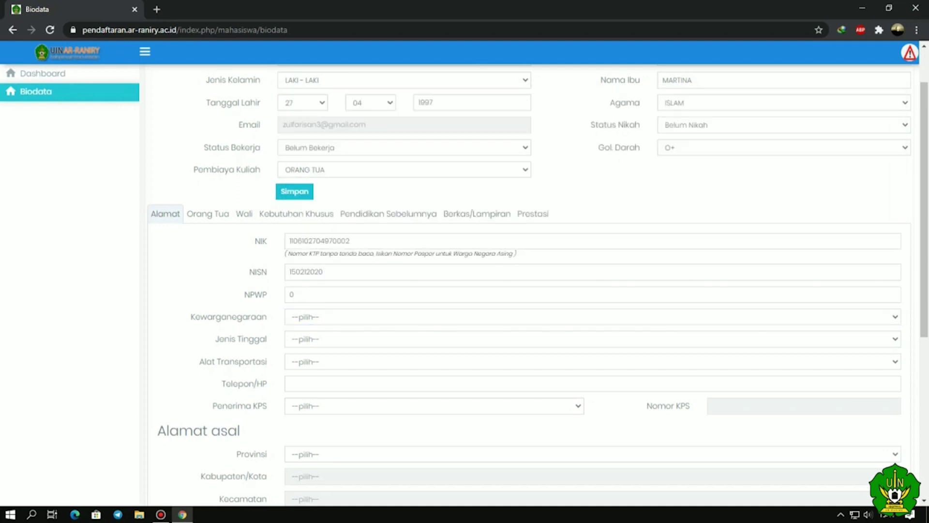
key(alt+Down)
scroll(593, 197, down, 20)
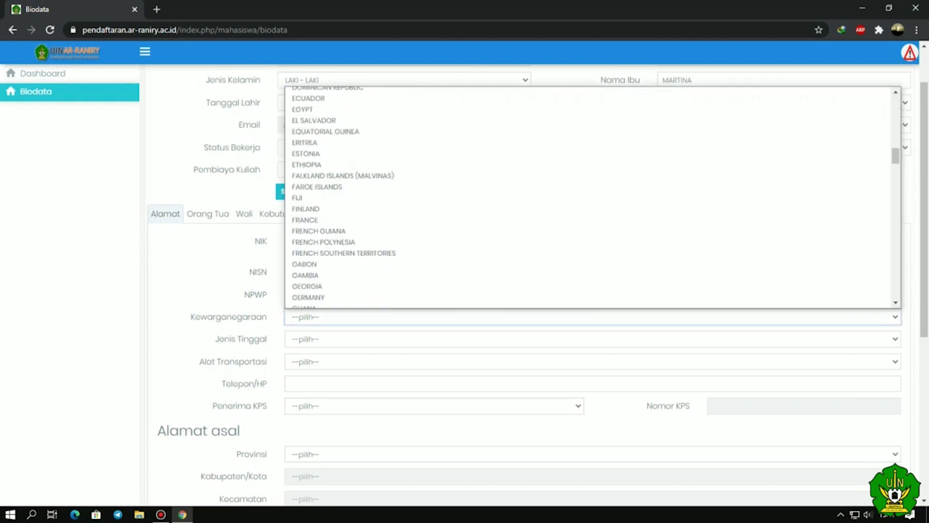
scroll(593, 197, down, 5)
text(indo)
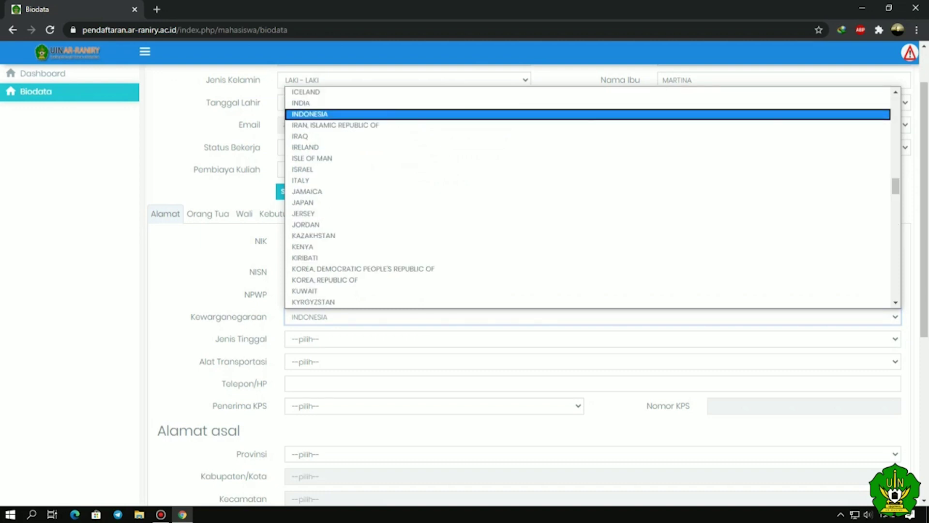
key(Tab)
- Set residence type to BERSAMA ORANG TUA and transport to SEPEDA MOTOR
key(alt+Down)
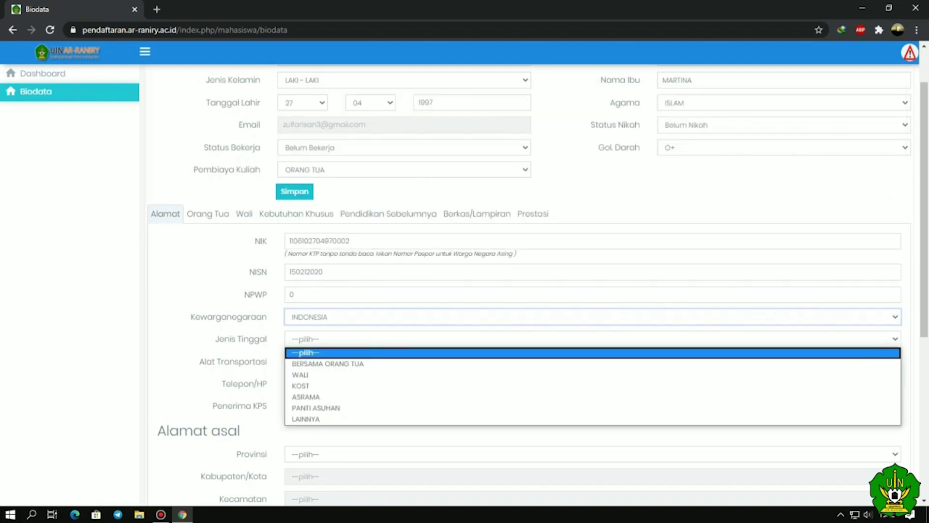
key(Down)
key(Down)
key(Down)
key(Down)
key(Down)
key(Up)
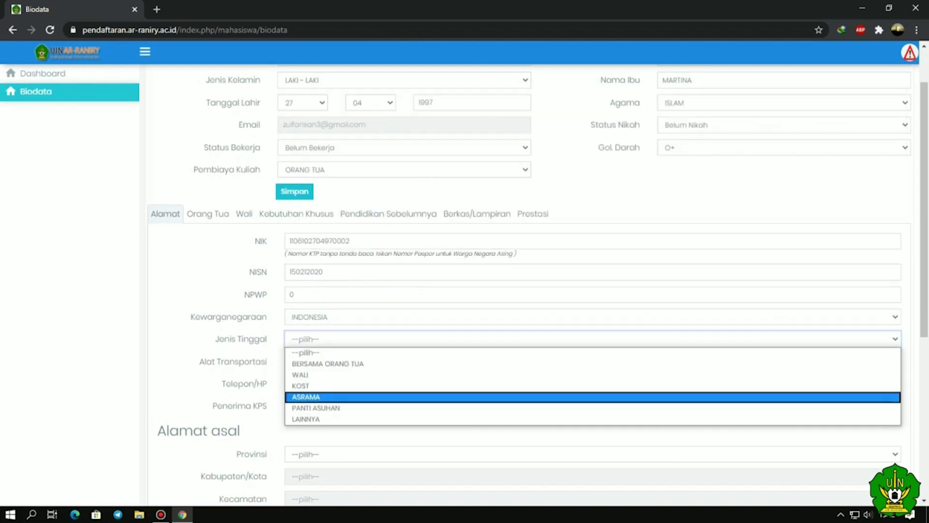
key(Down)
key(Up)
key(Up)
key(Up)
key(Up)
key(Return)
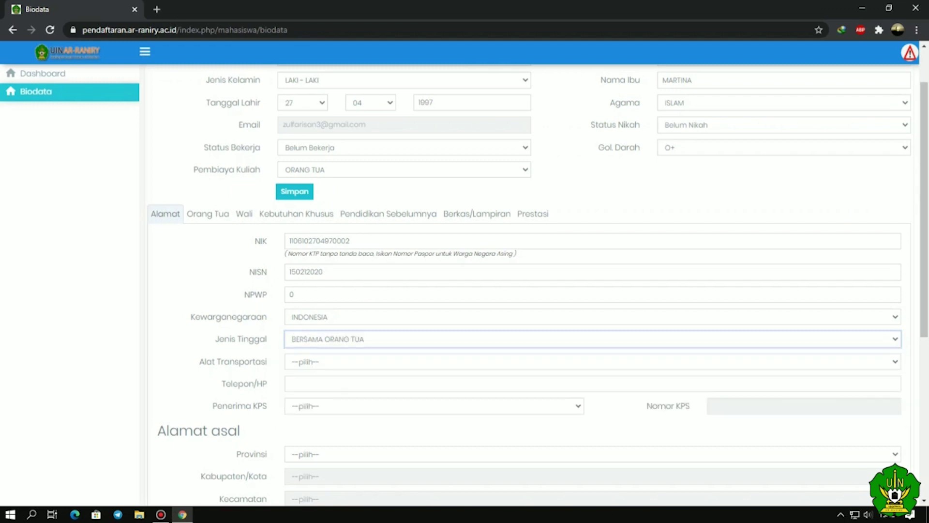
scroll(532, 286, down, 1)
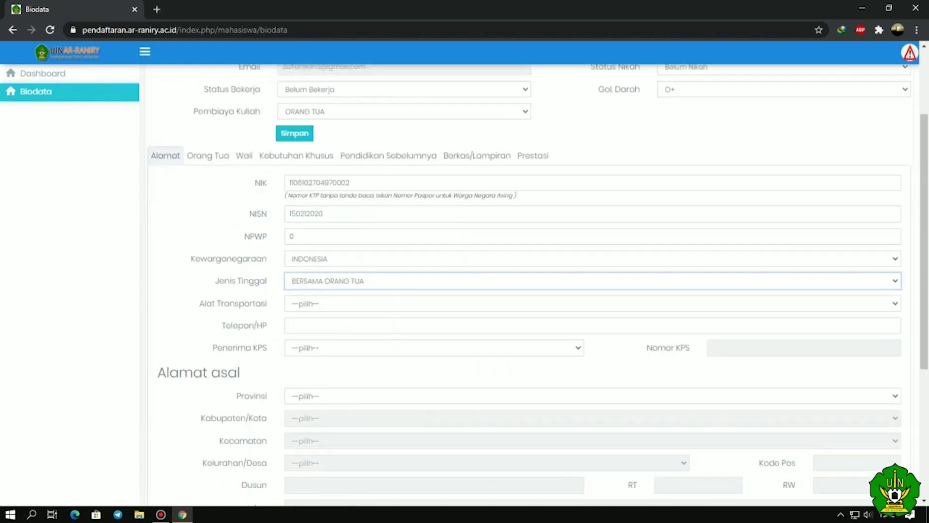
key(Tab)
key(alt+Down)
key(Down)
key(Down)
key(Down)
key(Down)
key(Down)
key(Down)
key(Down)
key(Down)
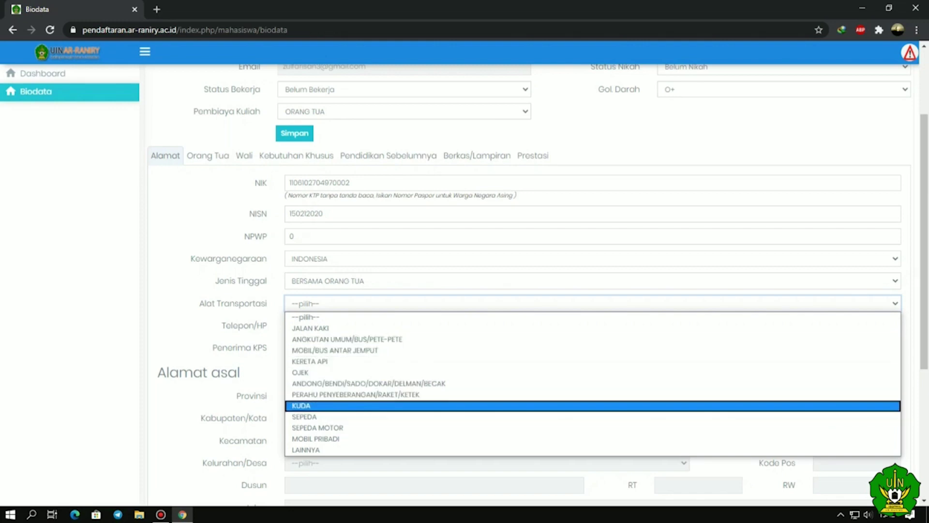
key(Up)
key(Up)
key(Up)
key(Up)
key(Up)
key(Up)
key(Down)
key(Down)
key(Down)
key(Down)
key(Down)
key(Down)
key(Down)
key(Down)
key(Return)
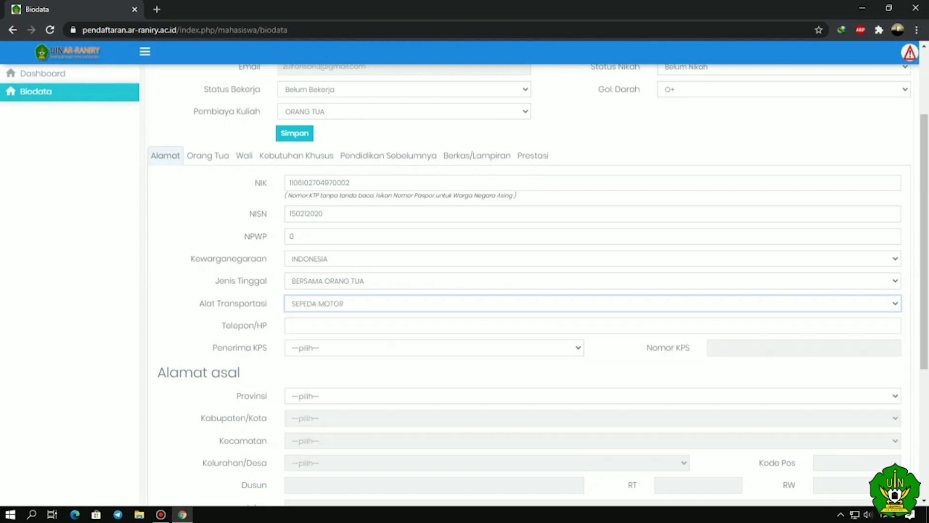
- Enter the applicant's phone number and set KPS recipient to TIDAK
key(Tab)
scroll(537, 286, down, 1)
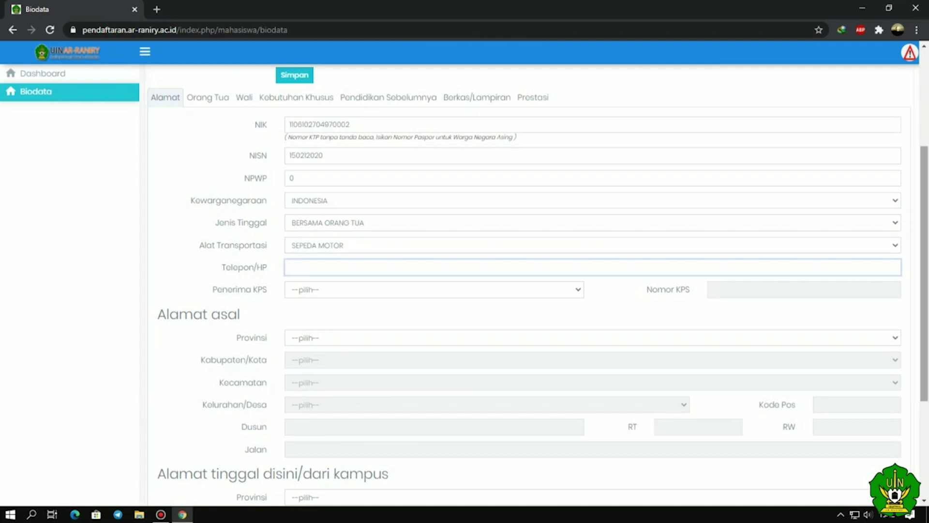
click(434, 290)
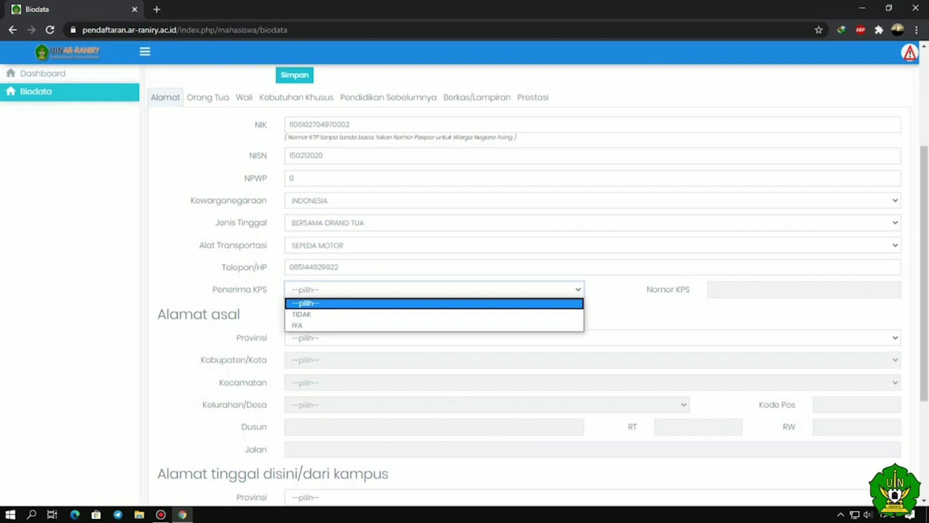
key(Down)
key(Down)
key(Up)
key(Return)
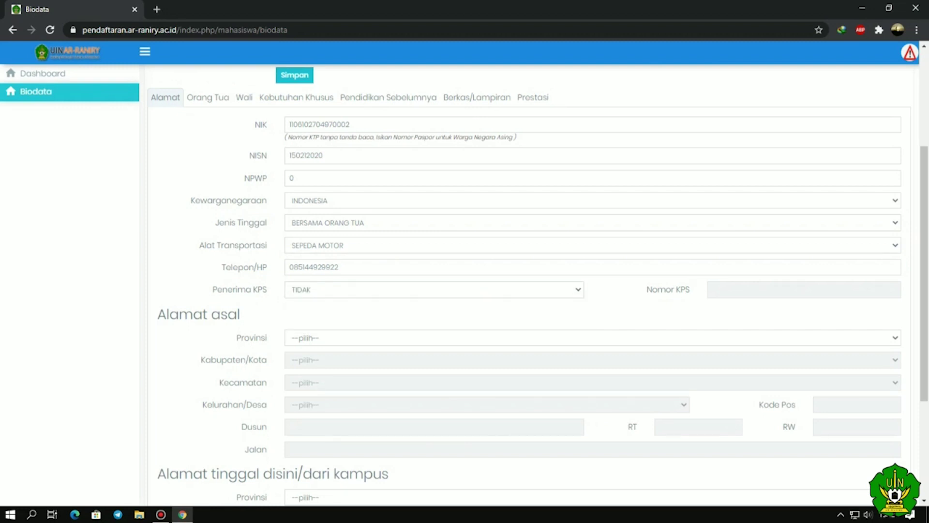
click(434, 289)
click(297, 324)
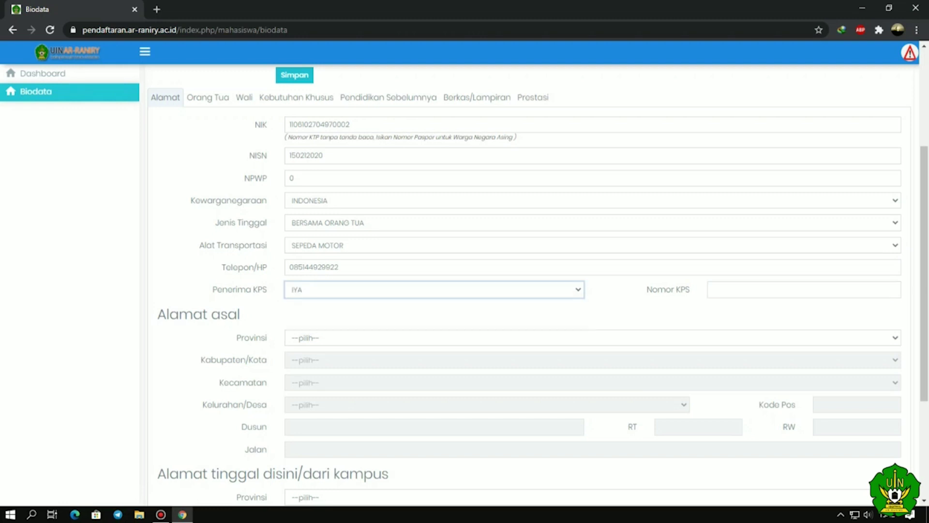
key(shift+Tab)
key(alt+Down)
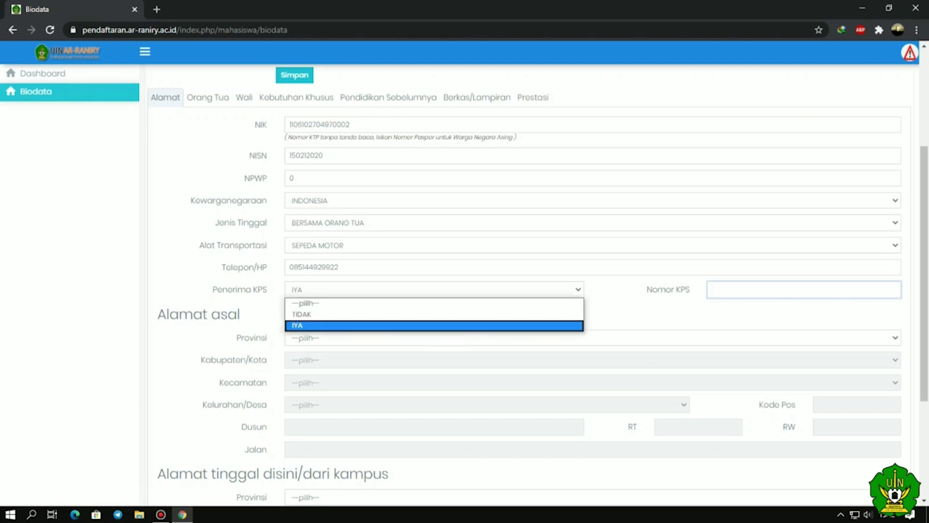
key(Up)
key(Return)
scroll(533, 290, down, 1)
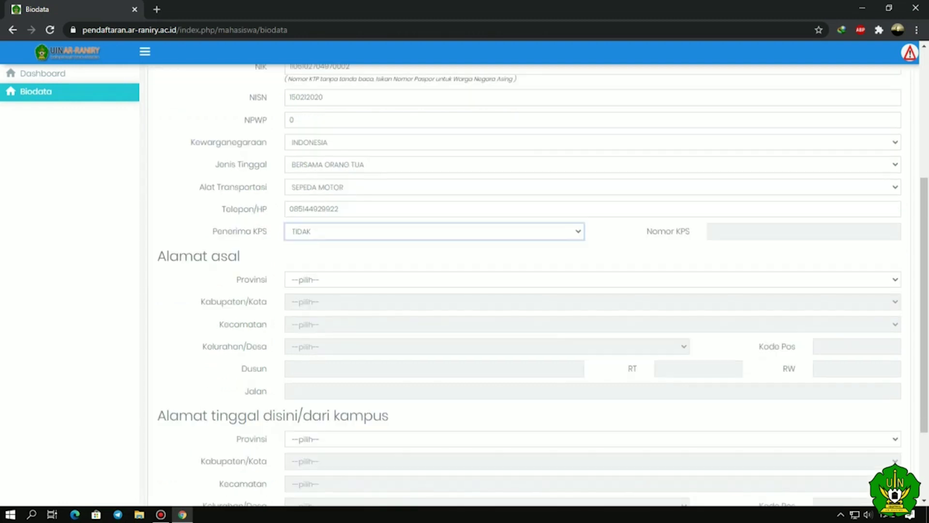
scroll(532, 290, down, 2)
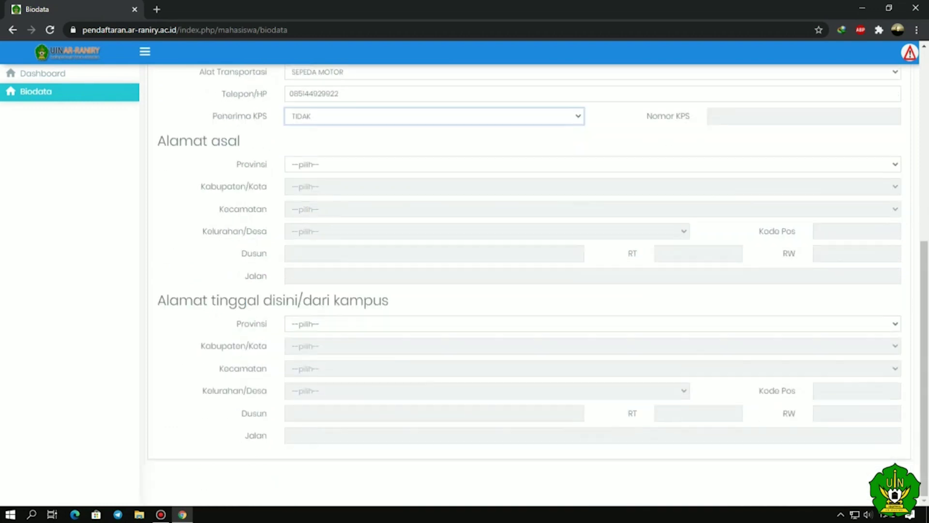
- Set the origin province to ACEH and regency to KABUPATEN ACEH BESAR
key(Tab)
key(alt+Down)
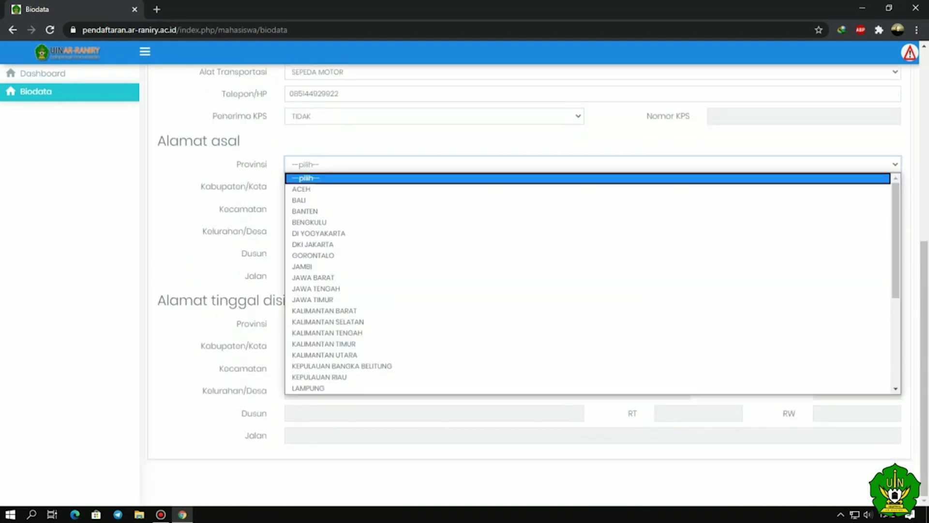
key(Down)
key(Down)
key(Up)
key(Return)
key(Tab)
key(alt+Down)
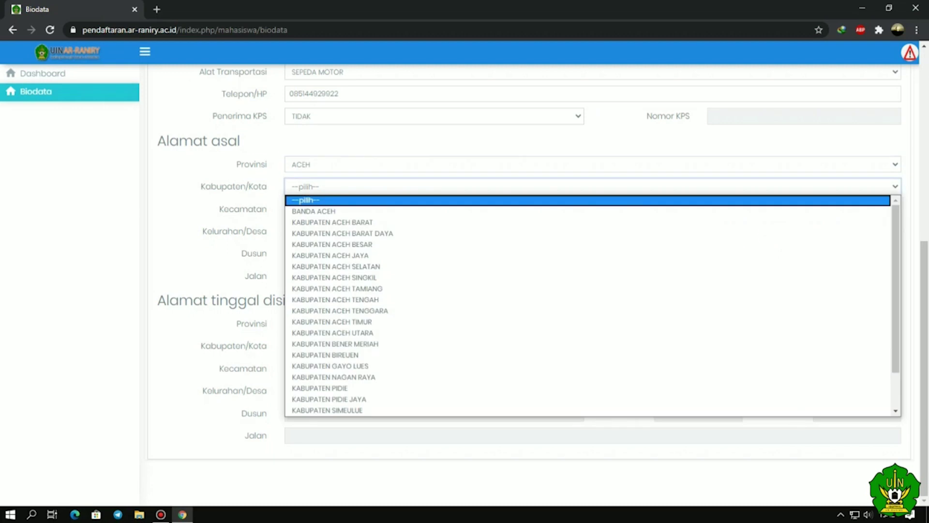
key(Down)
key(Down)
key(Down)
key(Down)
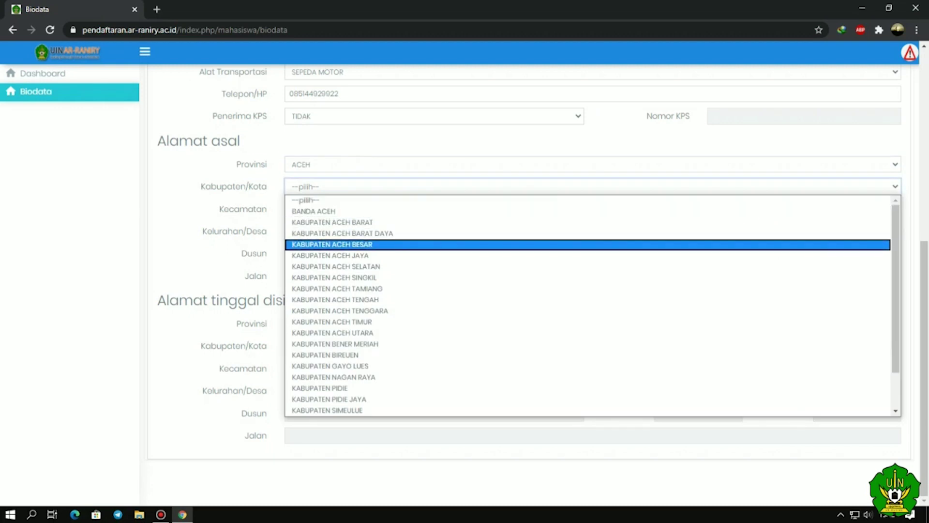
key(Return)
- Choose sub-district INGIN JAYA and the home village
key(Tab)
key(alt+Down)
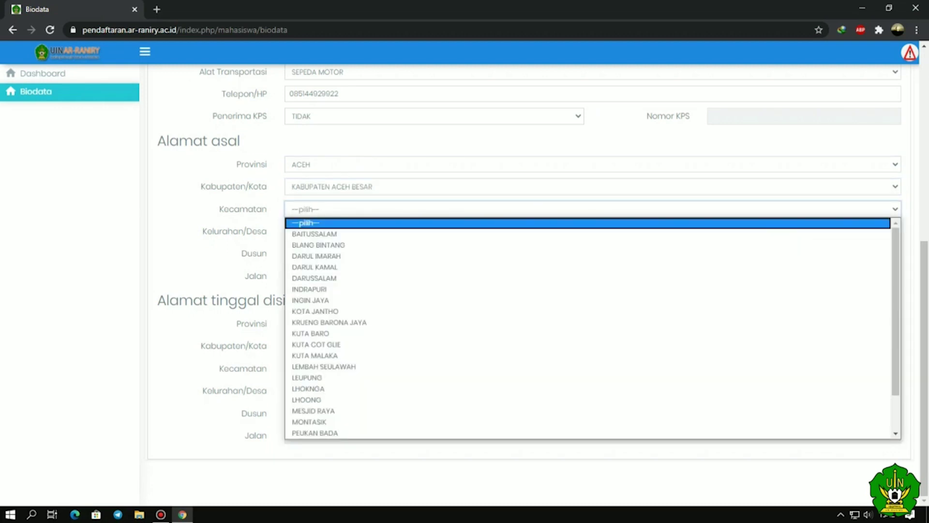
key(Down)
key(Down)
key(Down)
key(Down)
key(Down)
key(Down)
key(Down)
key(Return)
key(Tab)
key(alt+Down)
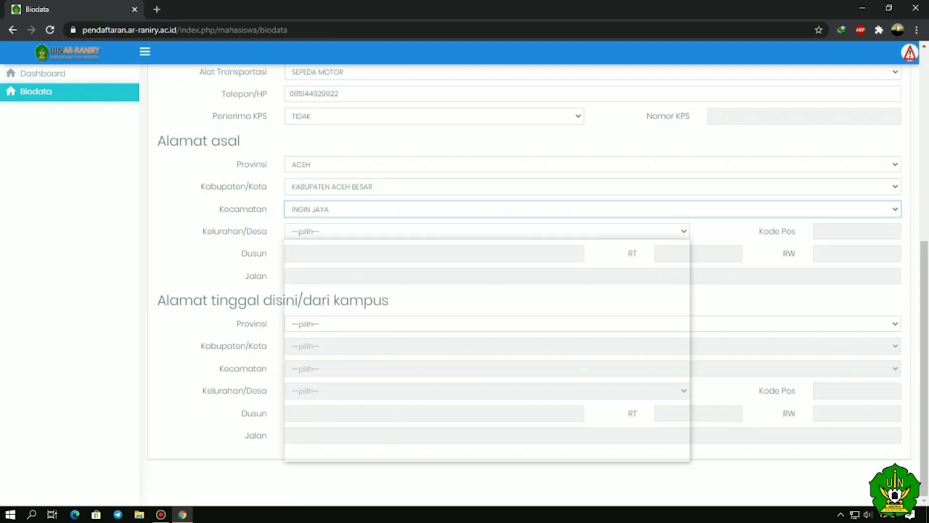
key(Down)
key(Down)
key(Down)
key(Down)
key(Down)
key(Down)
key(Down)
key(Up)
key(Up)
key(Up)
key(Up)
key(Up)
key(Up)
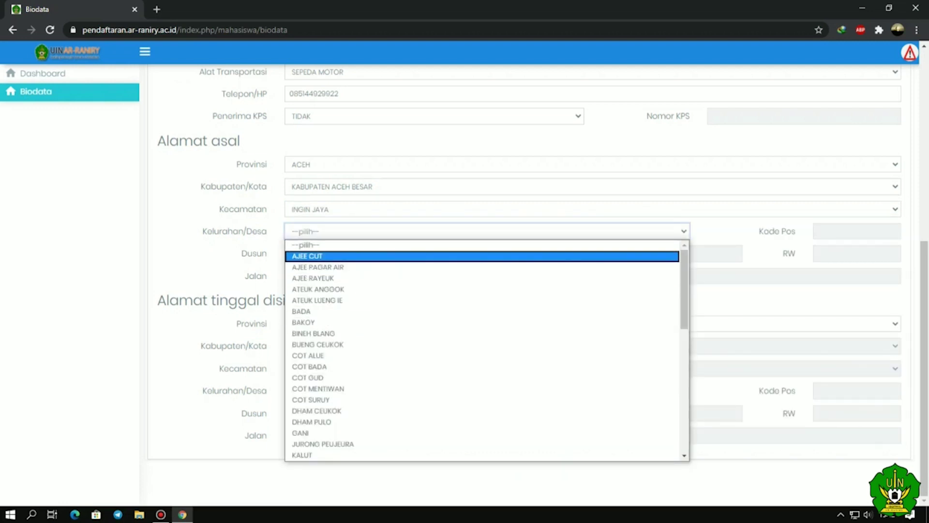
key(Down)
key(Down)
key(Down)
key(Down)
key(Up)
key(Up)
key(Up)
key(Up)
key(Return)
- Fill in the hamlet name, RT 0, the postal code and RW 0
key(Tab)
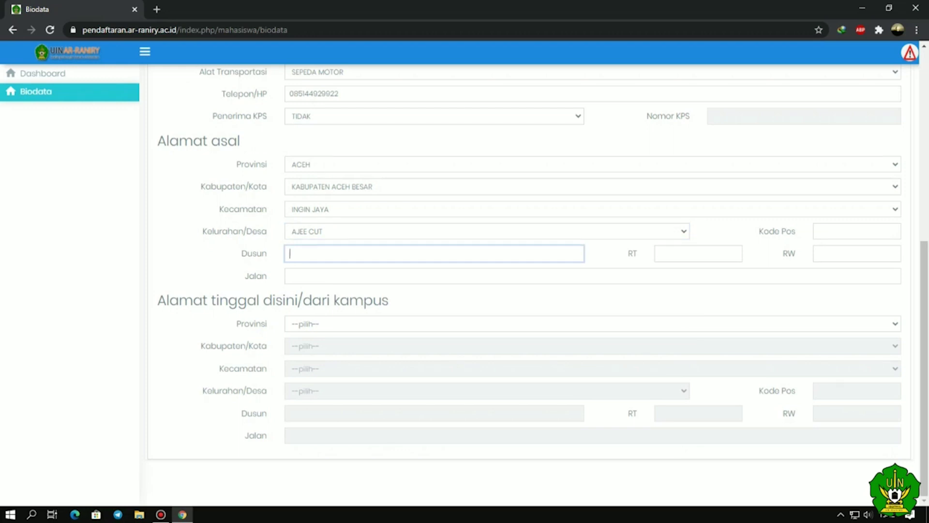
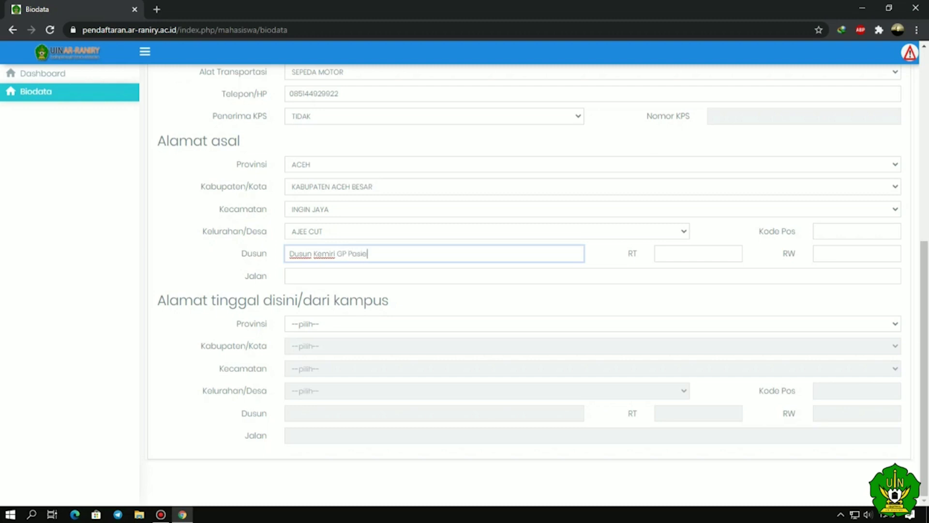
key(Tab)
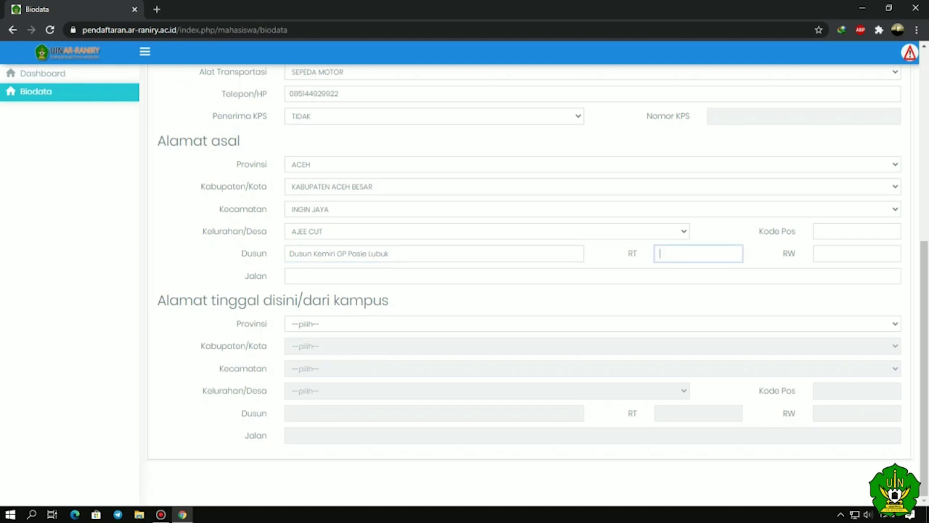
text(0)
click(818, 231)
text(11521)
click(822, 253)
text(0)
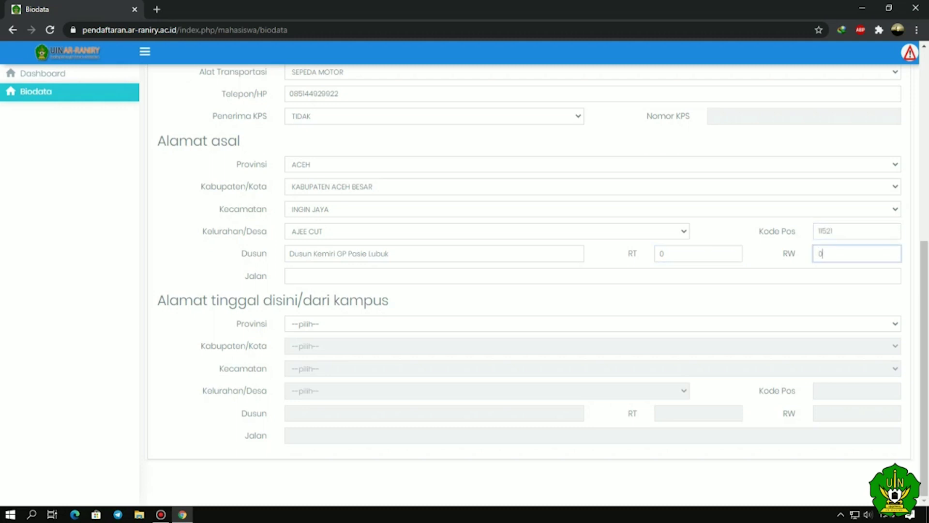
- Type the street address into the Jalan field
click(289, 276)
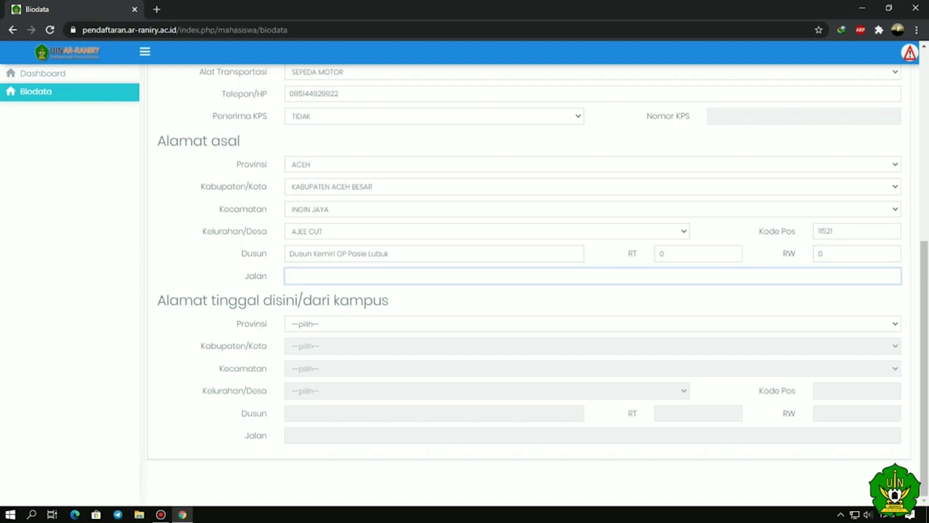
click(390, 254)
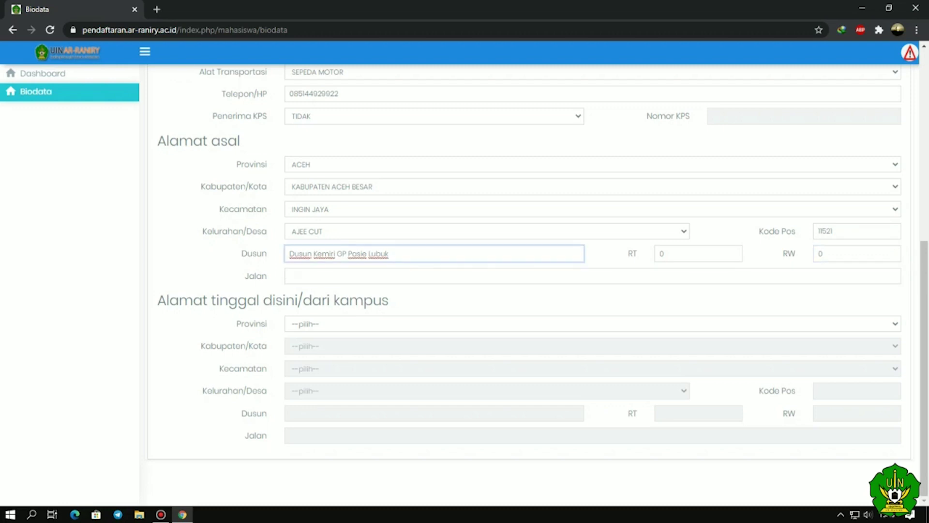
click(289, 276)
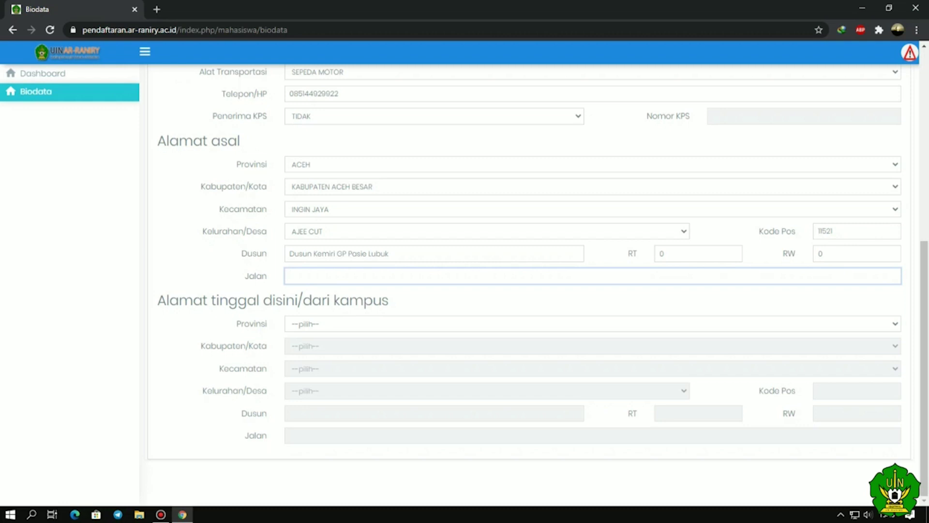
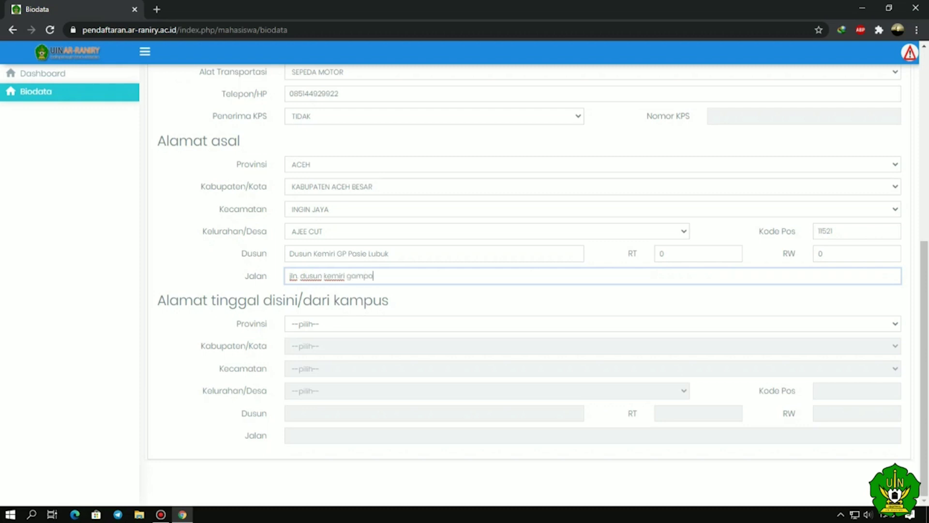
- Set the residence province to ACEH and the regency/city to BANDA ACEH
key(Tab)
key(alt+Down)
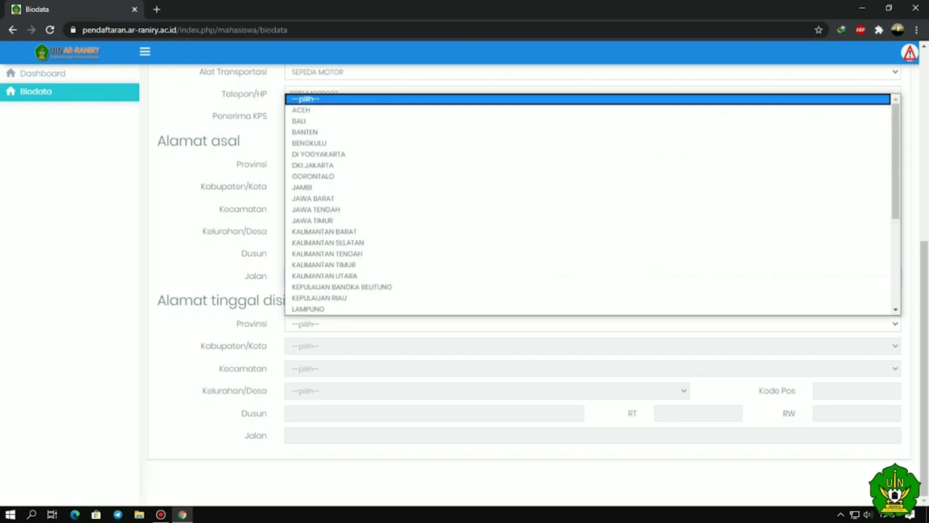
key(Return)
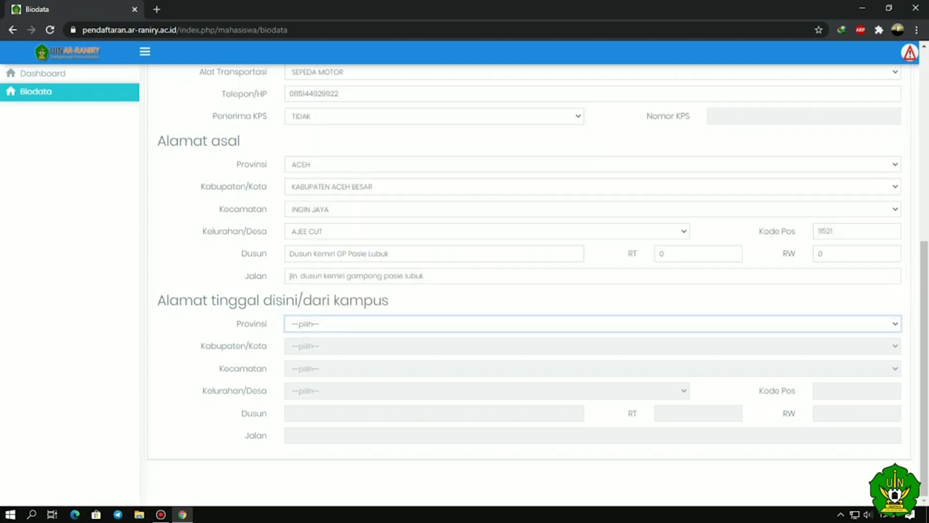
key(Tab)
key(alt+Down)
key(Down)
key(Return)
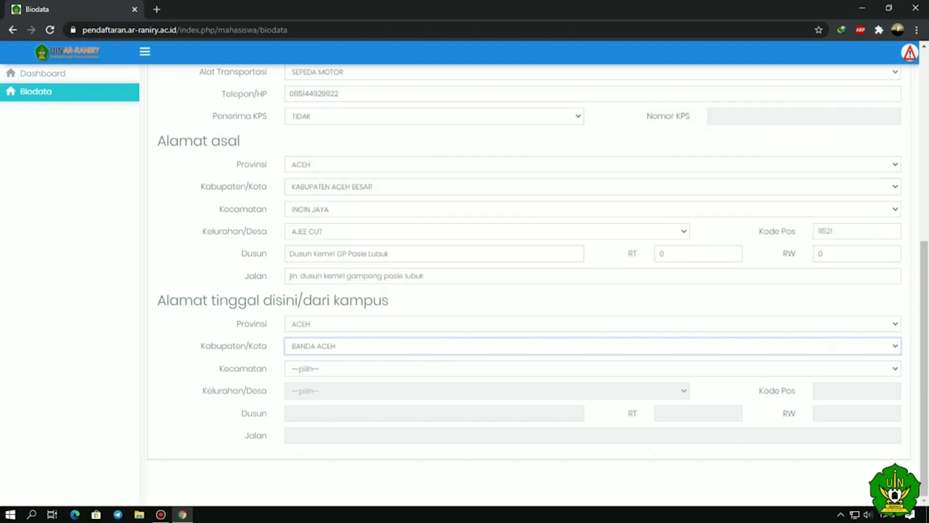
- Choose BANDA RAYA as the residence sub-district and LAMPUOT as the village
key(Tab)
key(alt+Down)
key(Down)
key(Down)
key(Return)
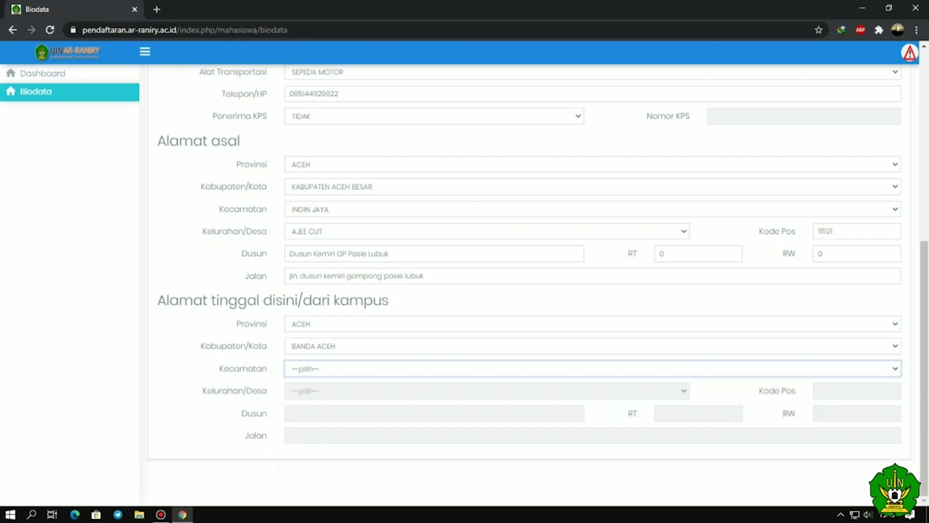
key(Tab)
key(alt+Down)
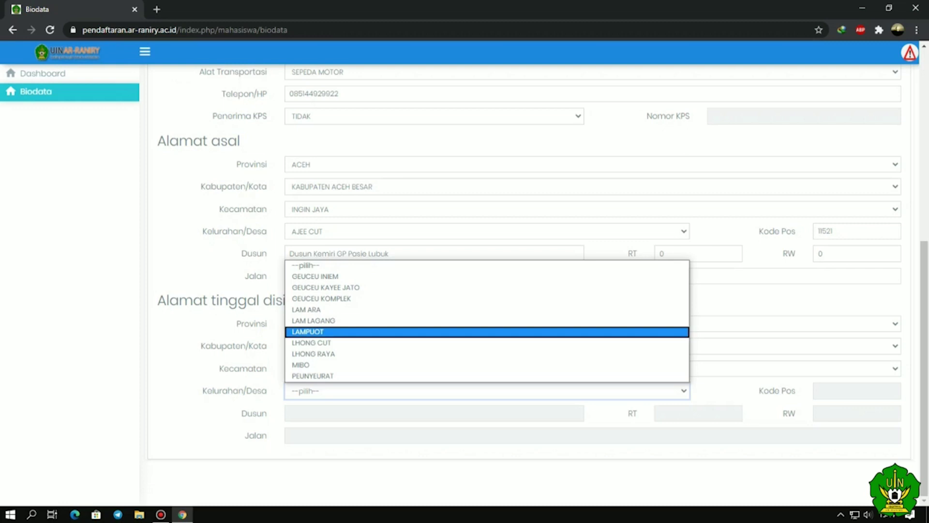
key(Return)
key(alt+Down)
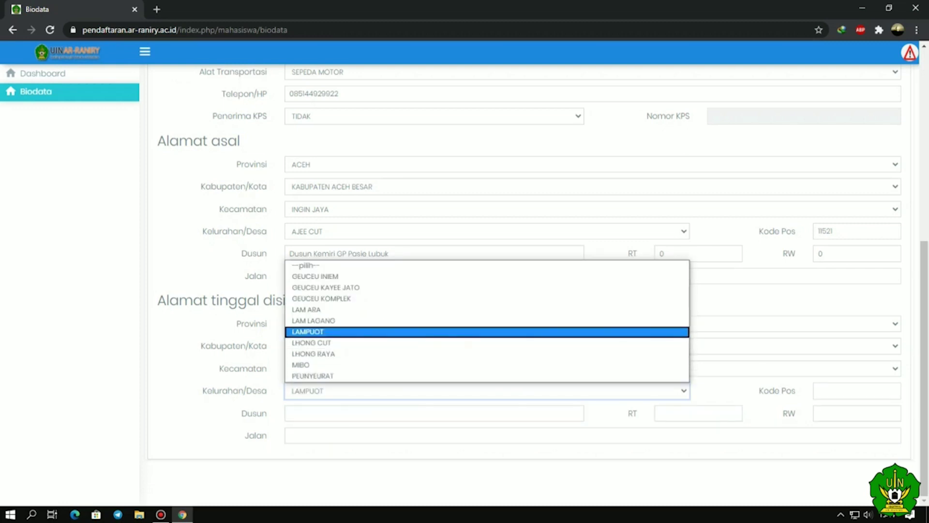
key(Return)
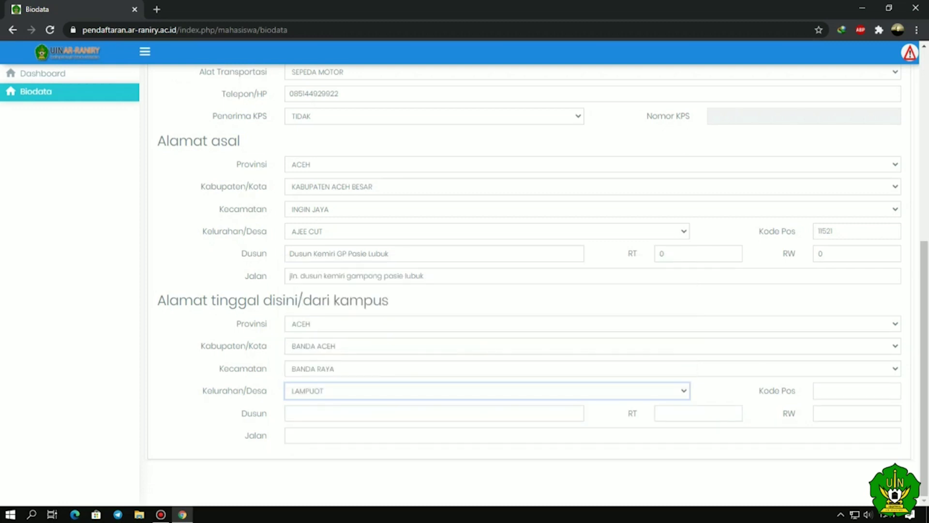
key(Tab)
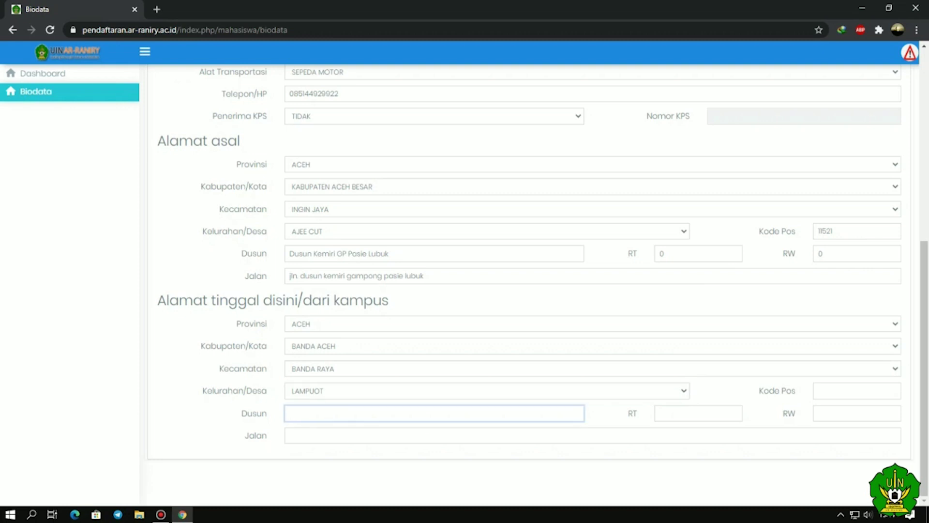
text(dusun lam puot)
key(Tab)
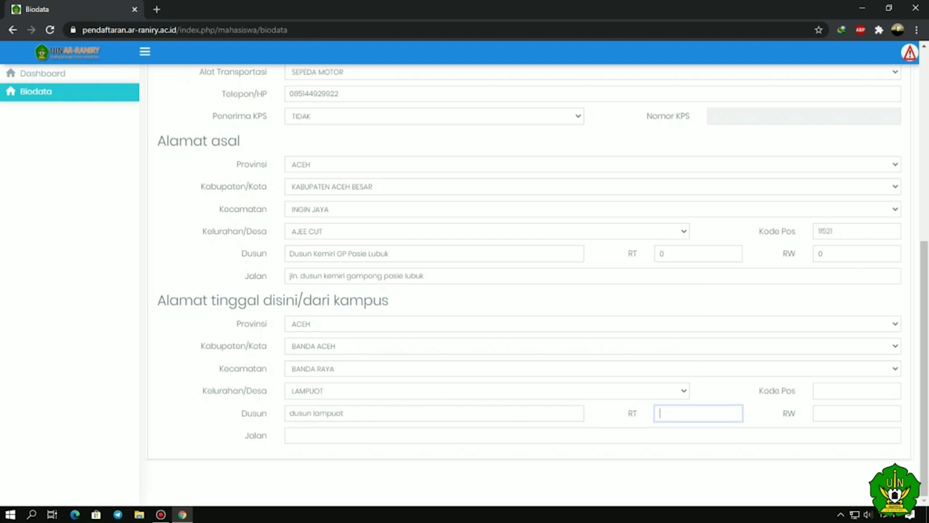
text(00)
click(856, 390)
text(11521)
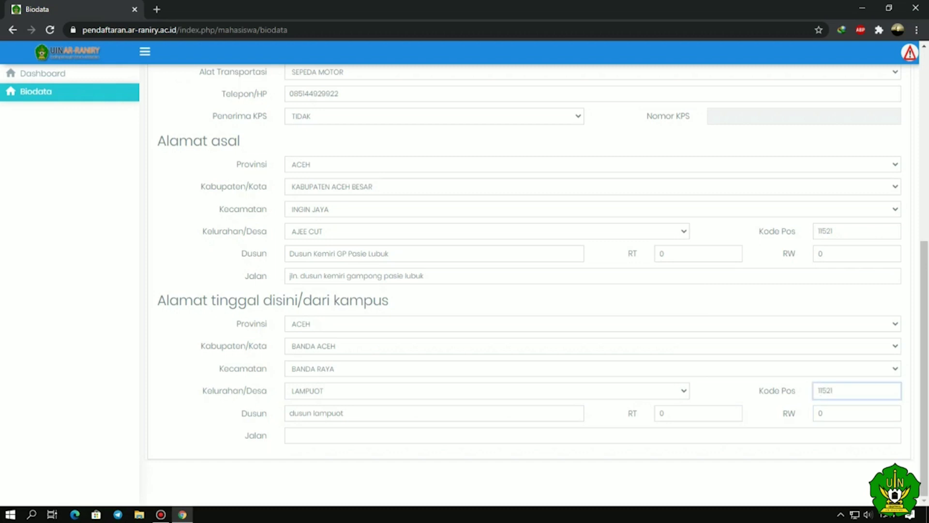
click(593, 435)
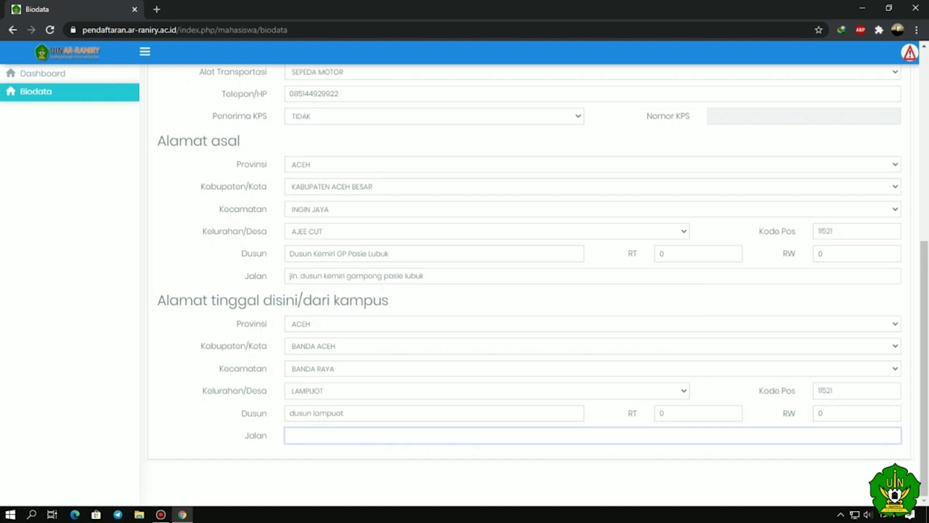
- On the Orang Tua form, set the father's status to MASIH HIDUP
scroll(532, 285, up, 7)
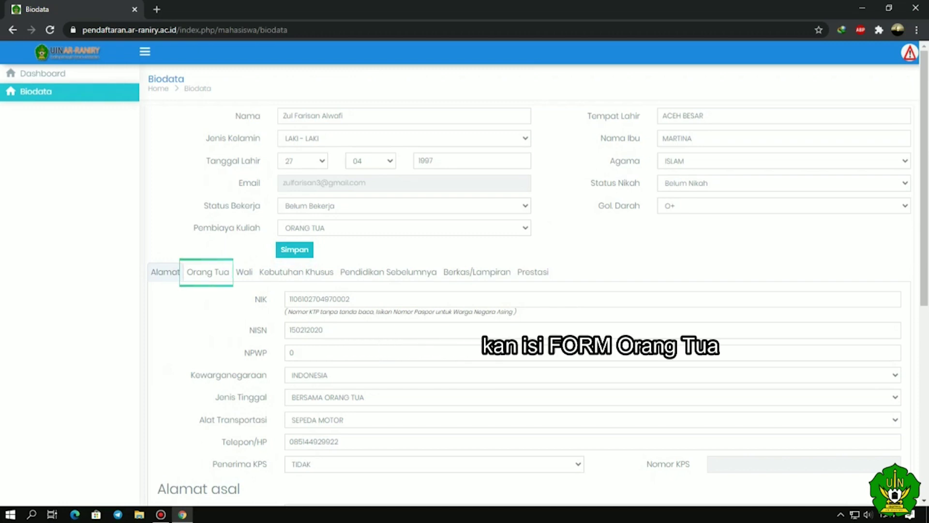
click(208, 272)
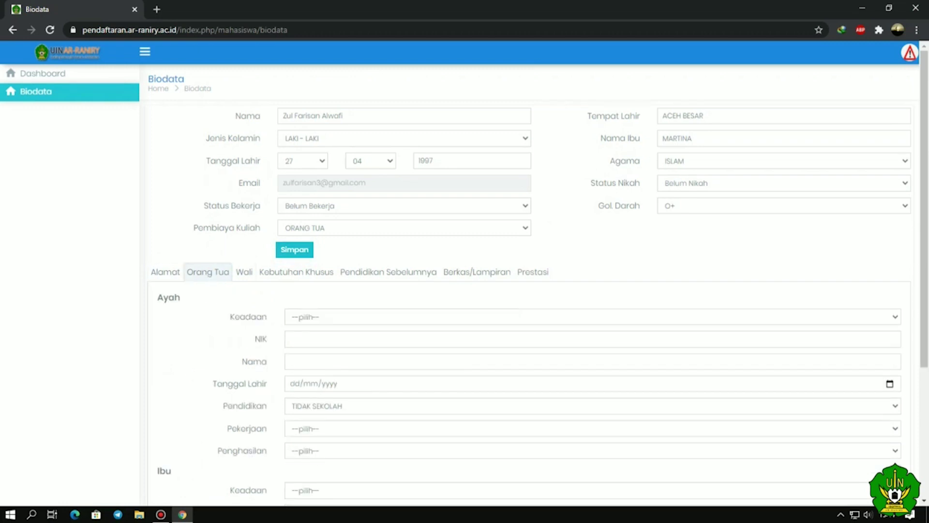
scroll(532, 290, down, 4)
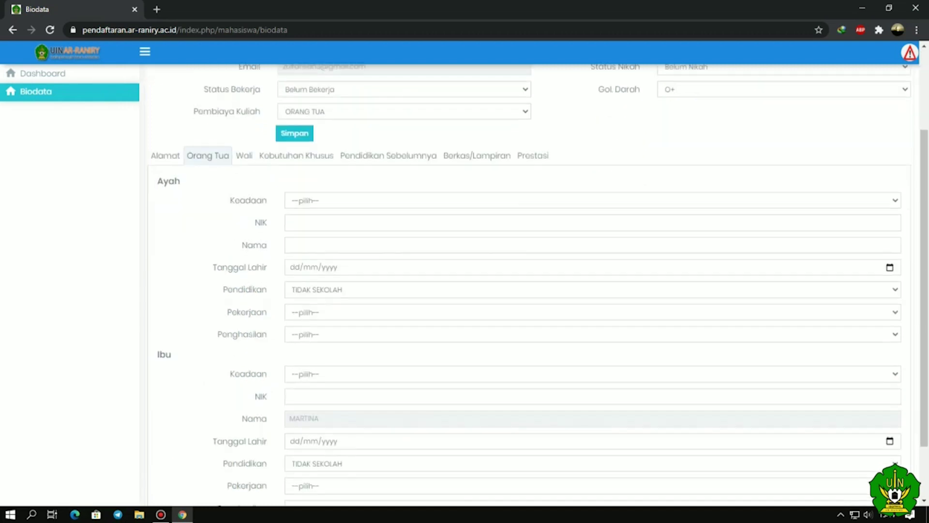
scroll(532, 291, up, 1)
click(590, 200)
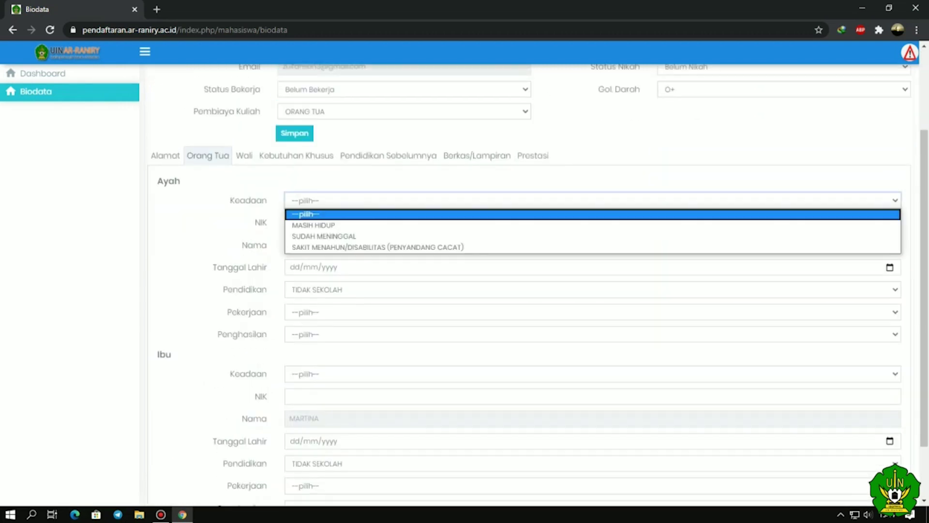
key(Down)
key(Up)
key(Up)
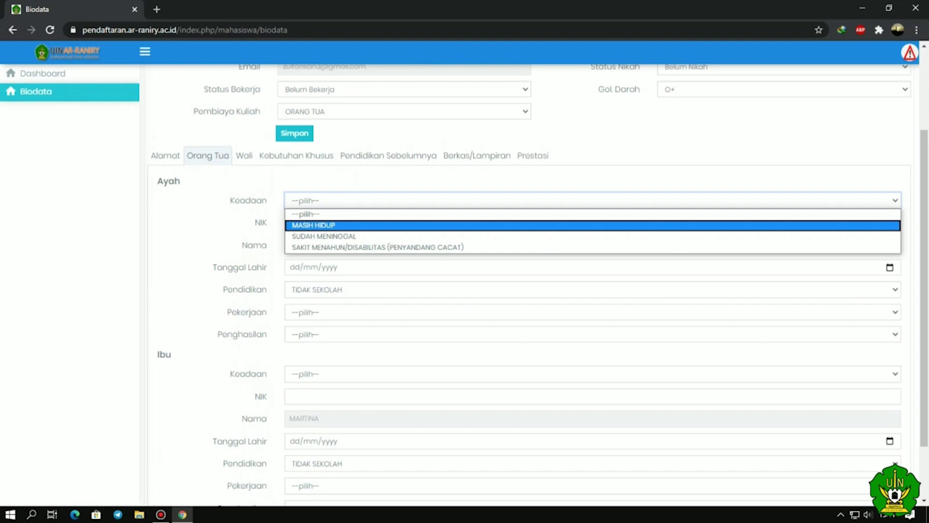
key(Tab)
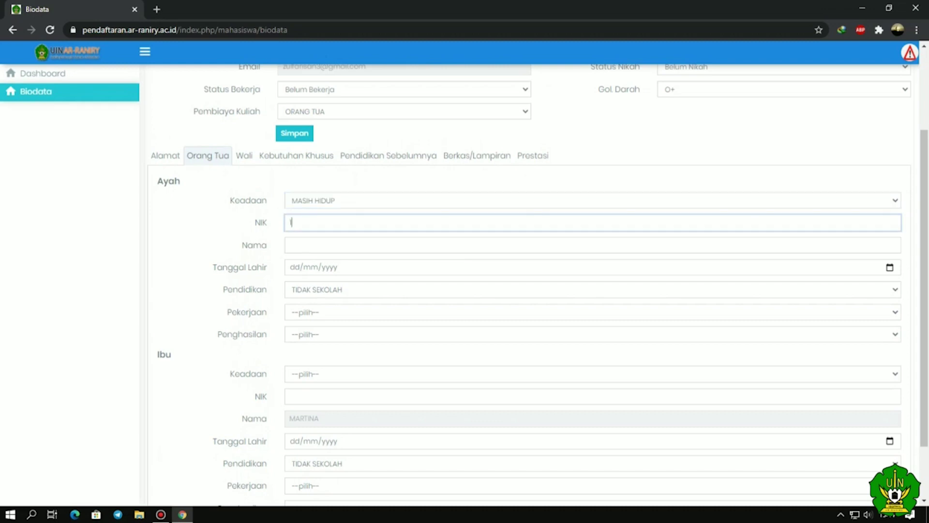
click(592, 245)
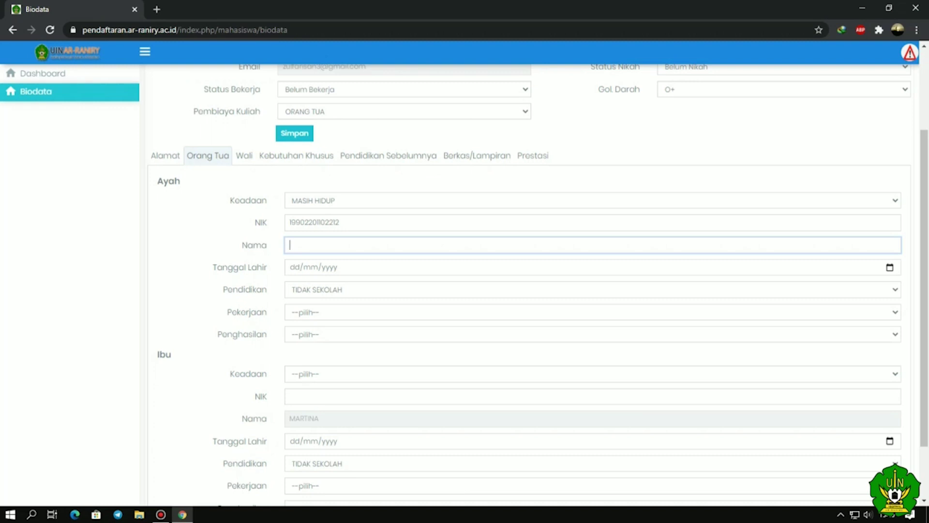
key(Tab)
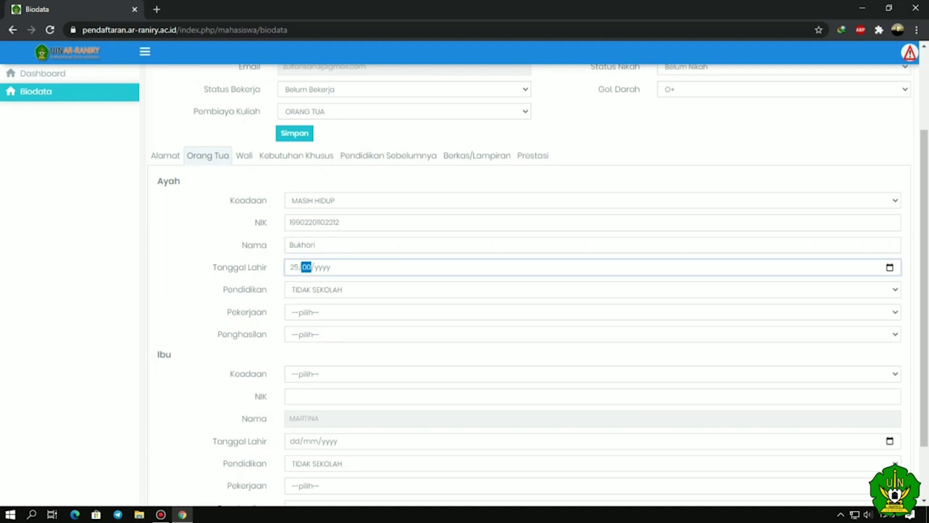
- Set the father's education to SMA / SEDERAJAT and occupation to PETANI
click(580, 290)
key(Down)
key(Up)
key(Down)
key(Down)
key(Down)
key(Return)
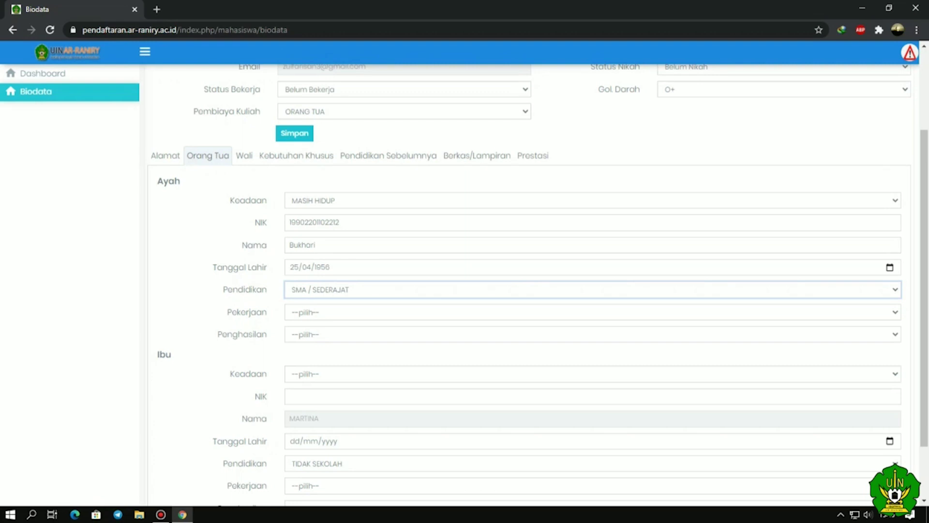
scroll(532, 291, down, 2)
click(581, 239)
key(Down)
key(Down)
key(Down)
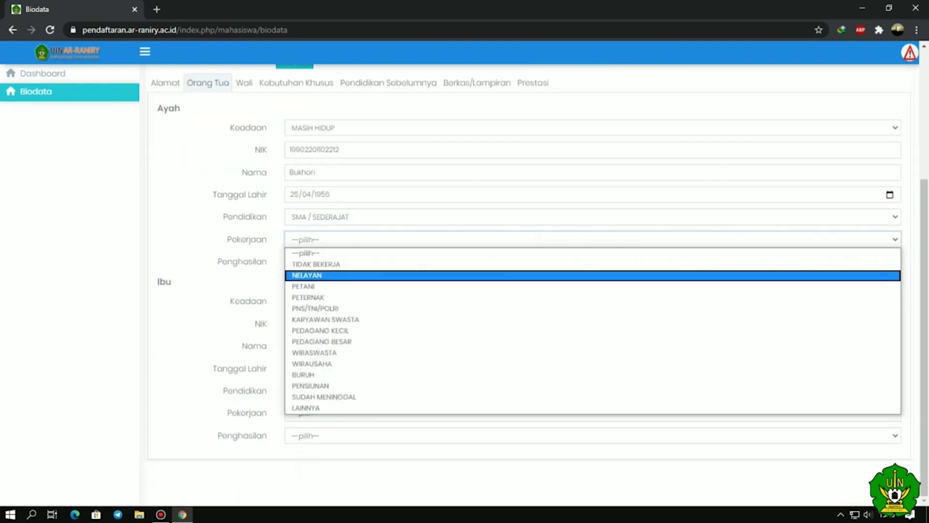
key(Return)
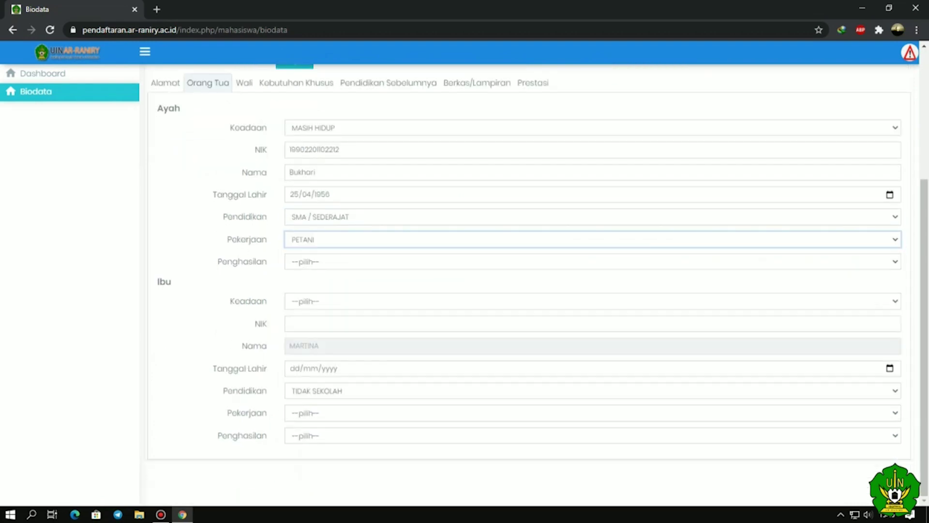
- Set the father's income to KURANG DARI RP. 500,000
click(580, 261)
key(Down)
key(Down)
key(Down)
key(Up)
key(Up)
key(Up)
key(Down)
key(Down)
key(Down)
key(Down)
- Set the mother's living status to MASIH HIDUP
key(Down)
key(Up)
key(Up)
key(Up)
key(Return)
click(580, 301)
key(Down)
key(Down)
key(Down)
key(Up)
key(Up)
key(Up)
key(Down)
key(Return)
key(Tab)
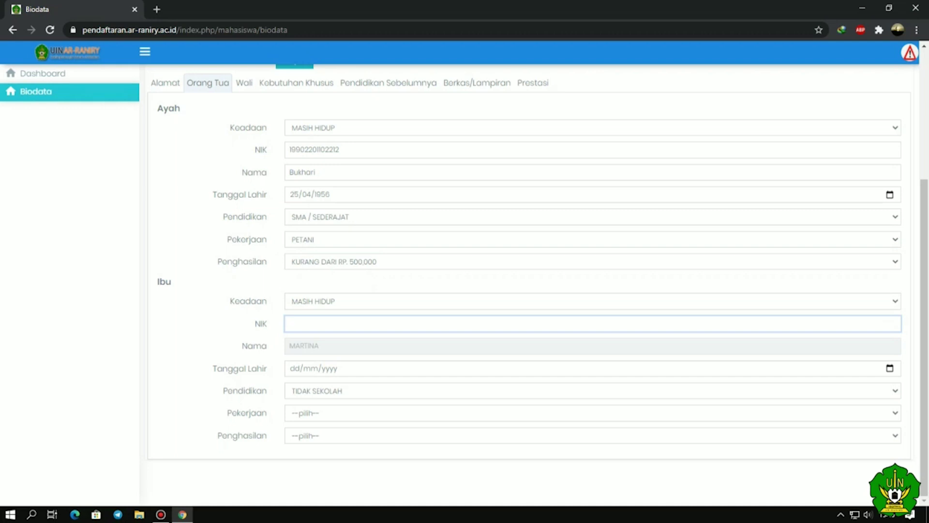
key(Tab)
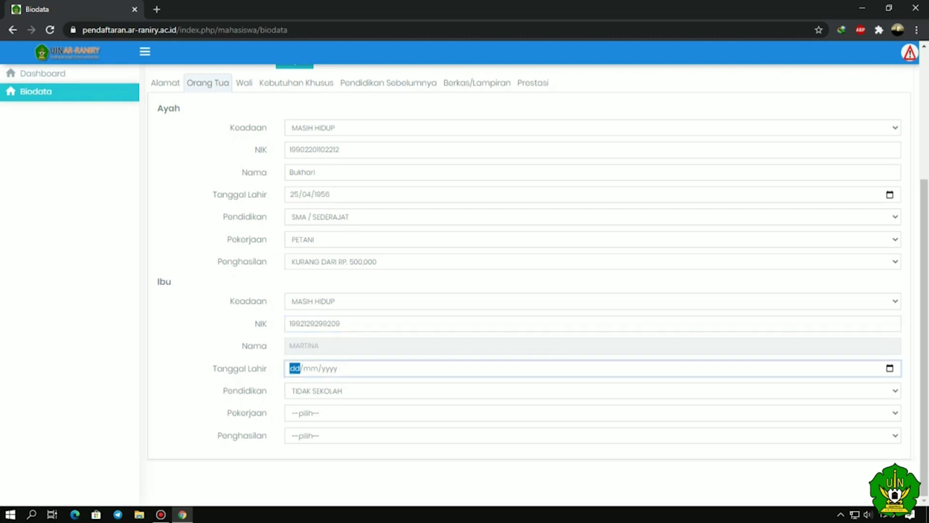
text(26/05/)
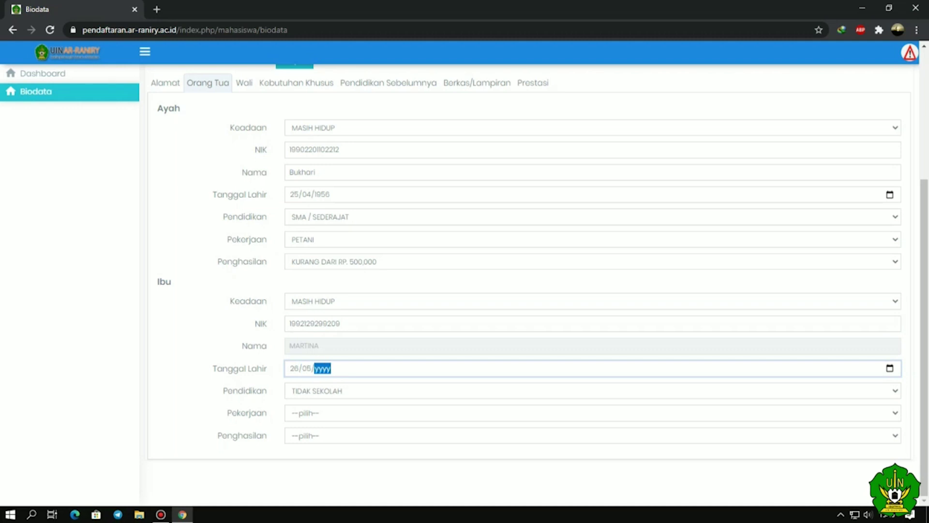
text(1958)
click(339, 391)
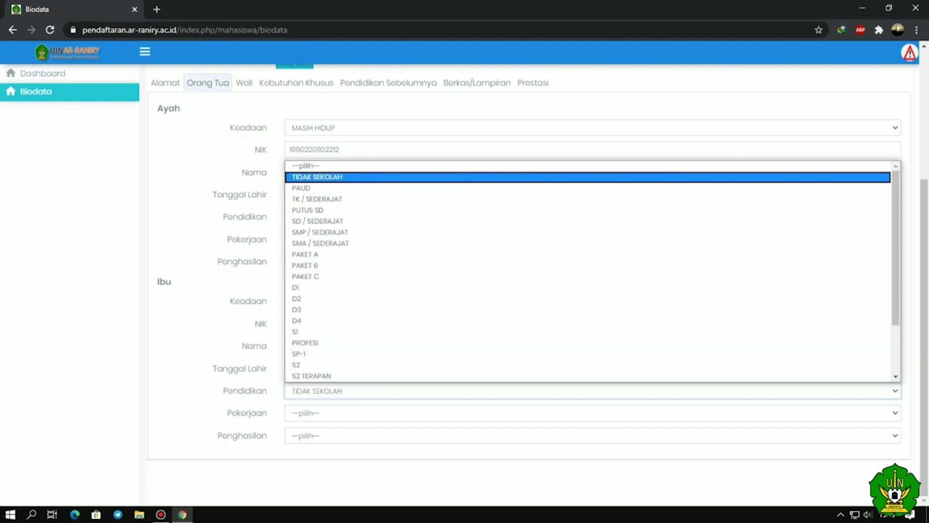
click(338, 167)
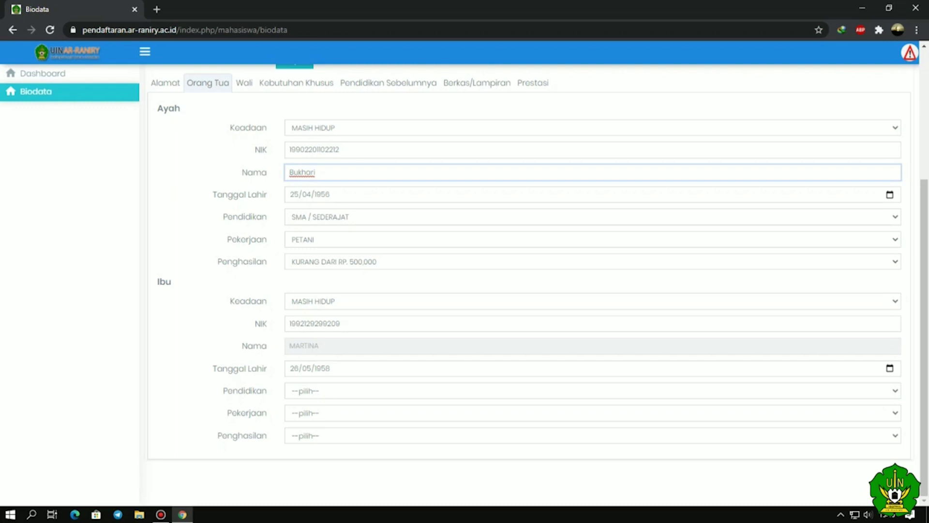
click(339, 390)
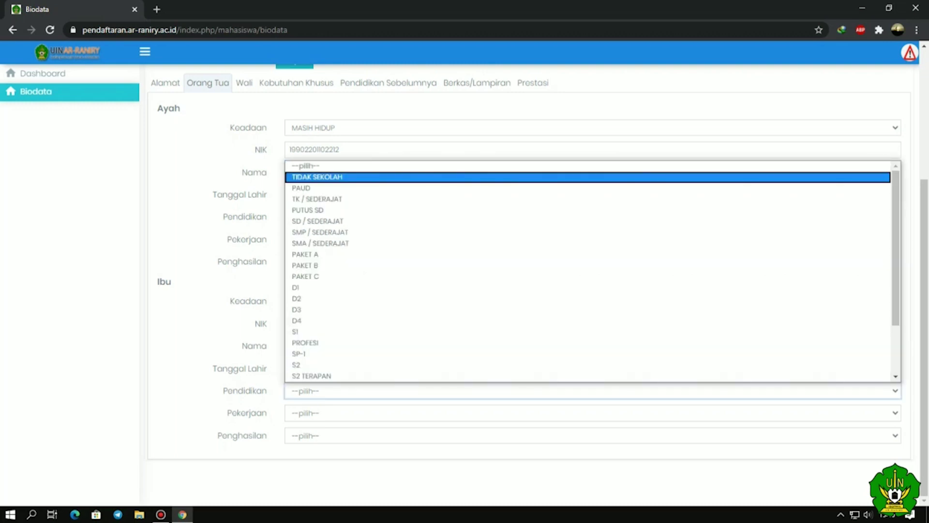
key(Down)
key(Down)
key(Down)
key(Down)
key(Down)
key(Up)
key(Down)
key(Return)
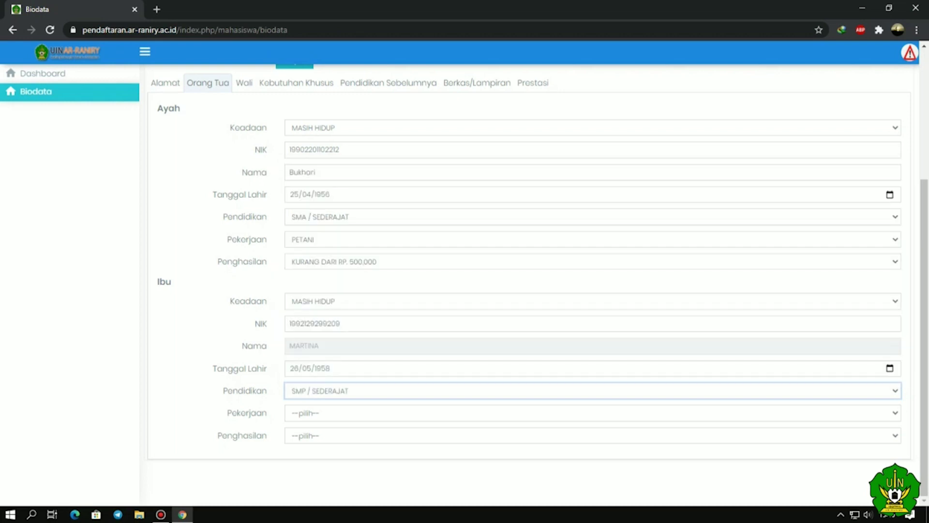
- Set the mother's occupation to TIDAK BEKERJA and income to TIDAK BERPENGHASILAN
key(Tab)
key(alt+Down)
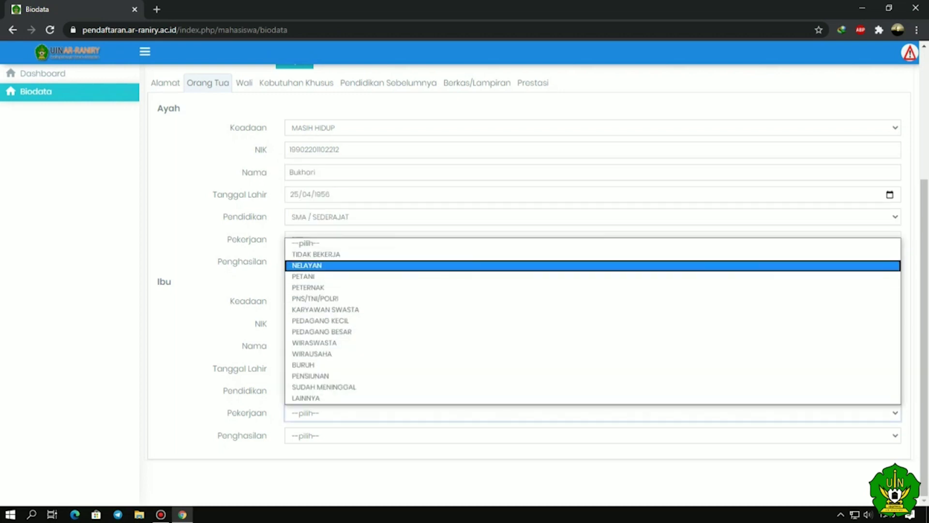
key(Down)
key(Down)
key(Down)
key(Down)
key(Down)
key(Down)
key(Down)
key(Down)
key(Down)
key(Down)
key(Down)
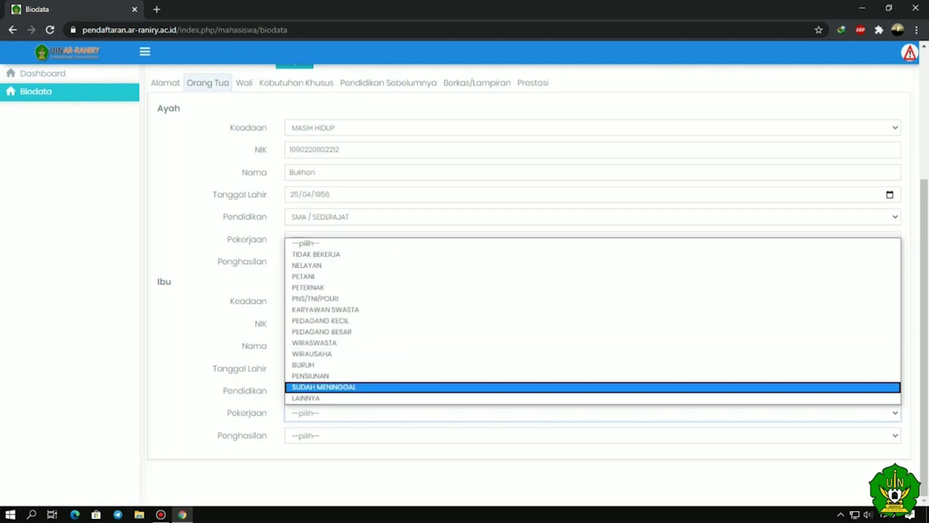
key(Up)
key(Up)
key(Up)
key(Up)
key(Up)
key(Up)
key(Up)
key(Up)
key(Up)
key(Up)
key(Up)
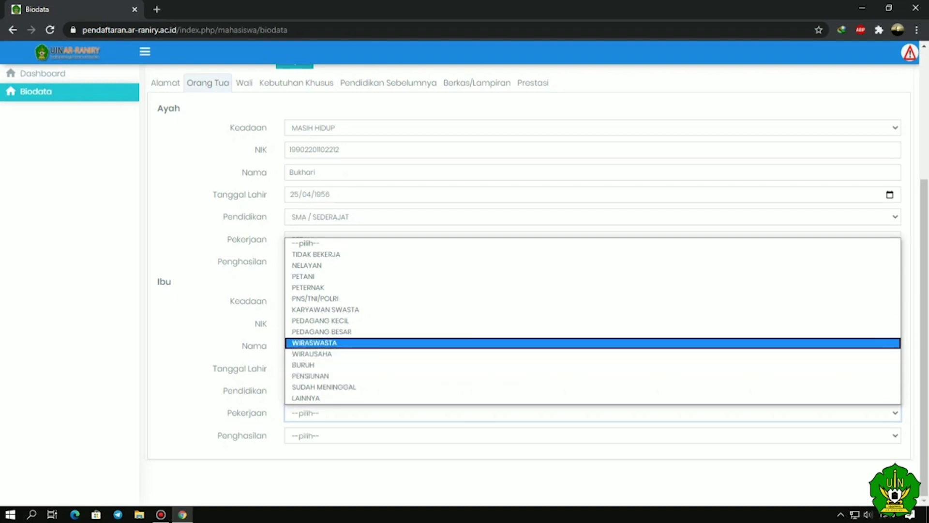
key(Up)
key(Return)
key(Tab)
key(alt+Down)
key(Down)
key(Down)
key(Down)
key(Up)
key(Up)
key(Return)
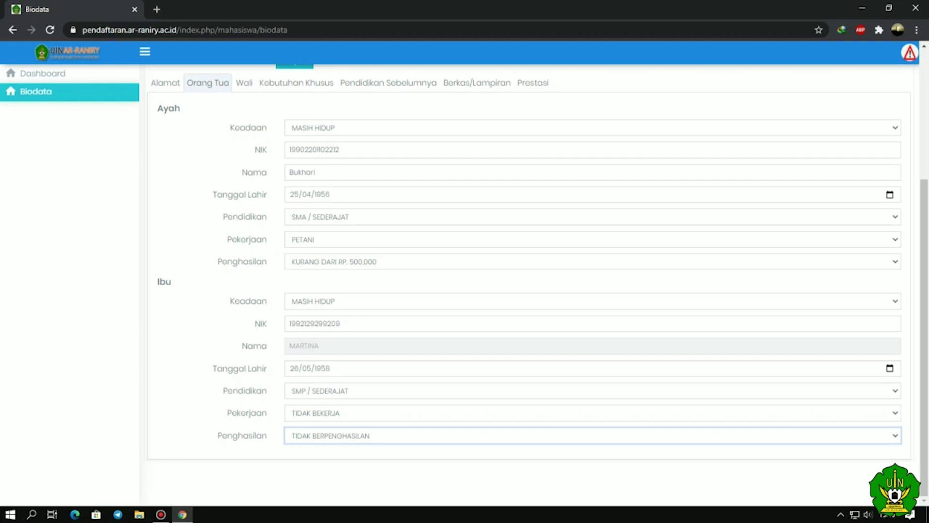
scroll(537, 277, up, 4)
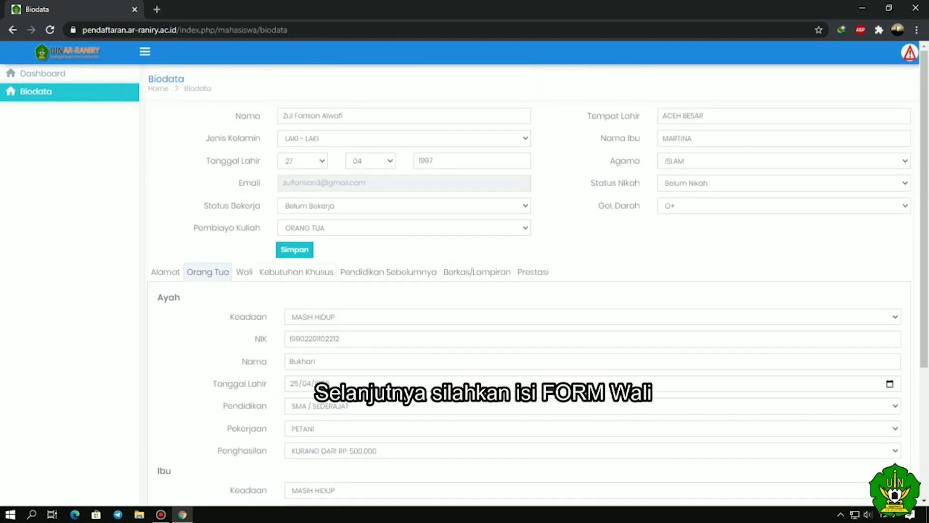
click(245, 273)
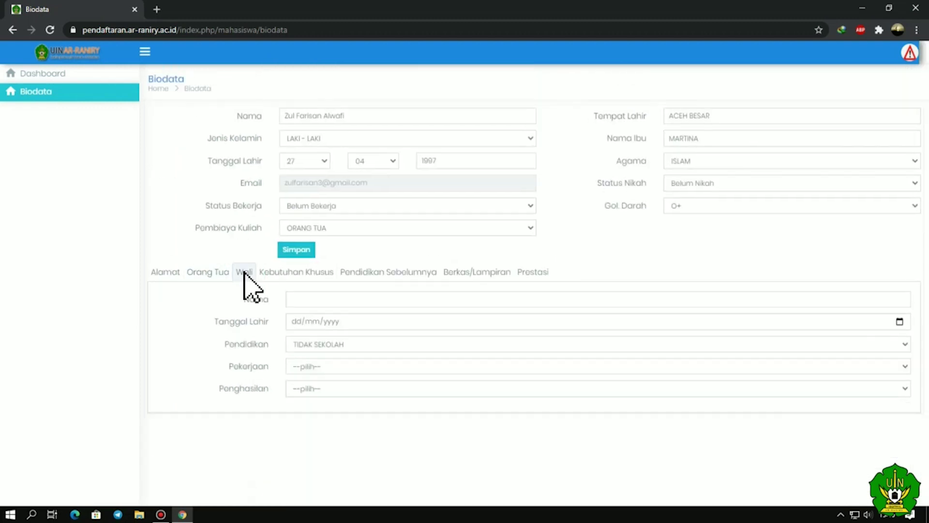
click(291, 299)
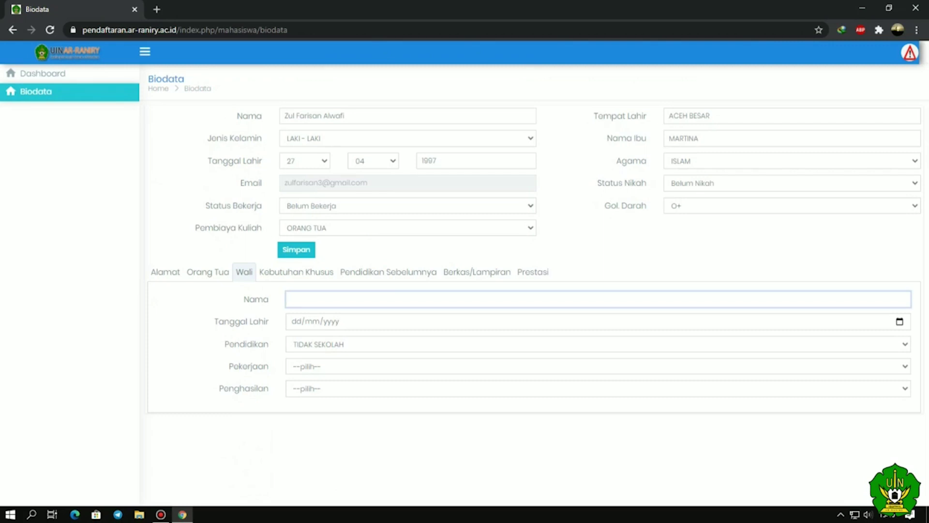
text(MUKhsin)
key(BackSpace)
key(BackSpace)
key(BackSpace)
key(BackSpace)
text(KH)
key(BackSpace)
text(HSIN)
key(ctrl+a)
key(Tab)
text(2)
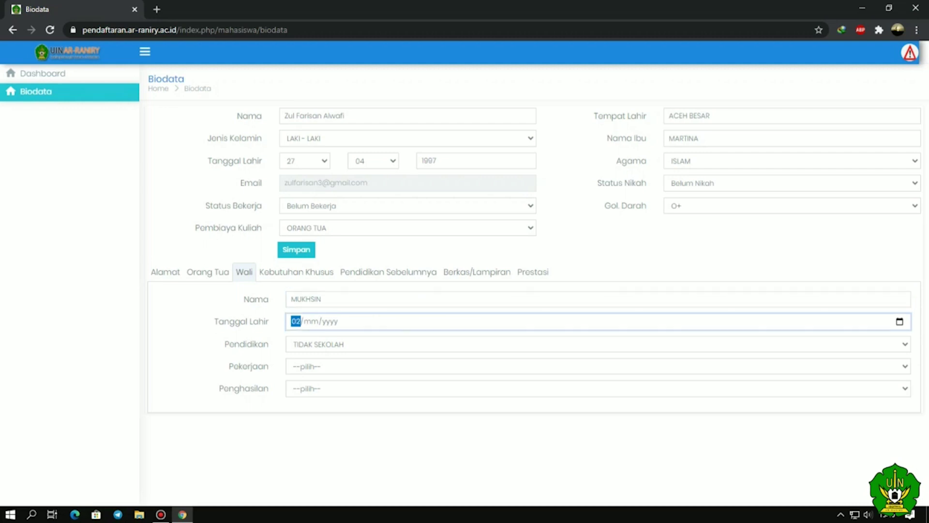
text(5/06/1952)
- Give the guardian SMA / SEDERAJAT education, PNS/TNI/POLRI job and RP. 500.000 - RP. 999.999 income
click(595, 344)
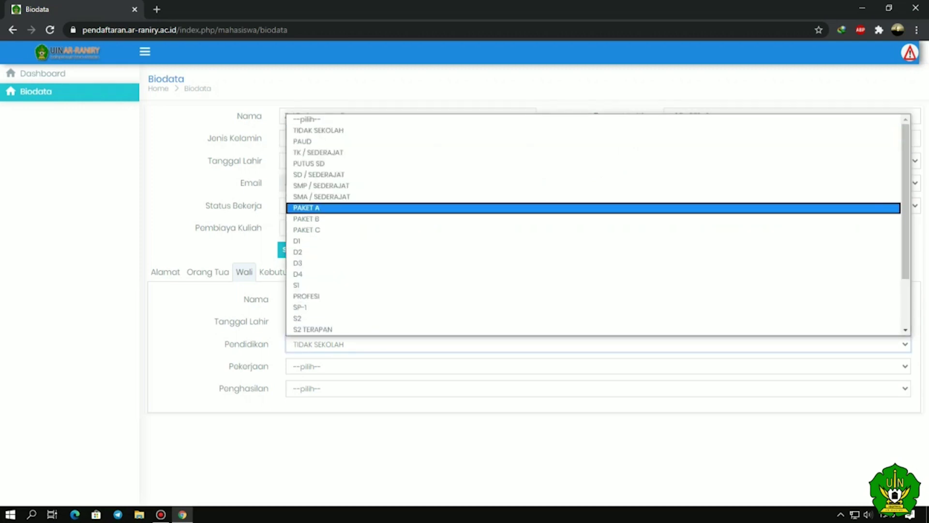
click(321, 197)
click(595, 366)
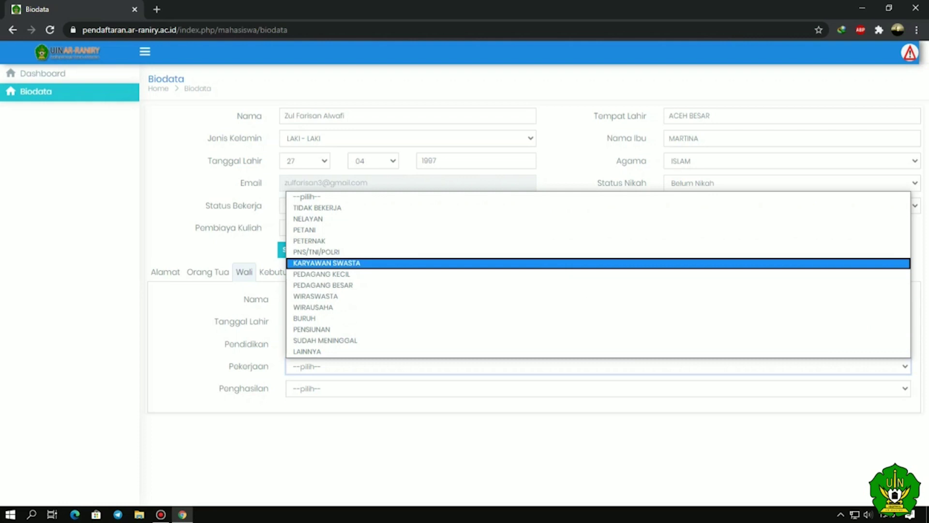
click(317, 252)
click(595, 389)
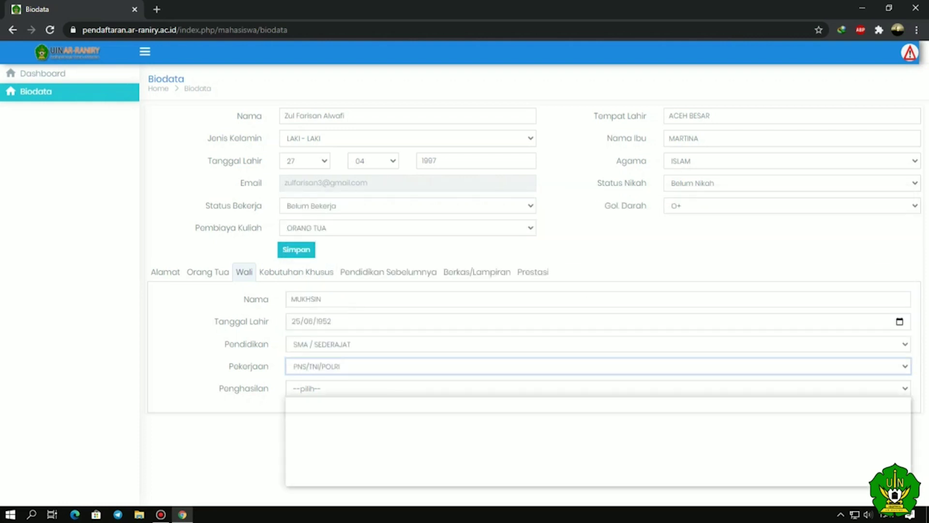
click(320, 435)
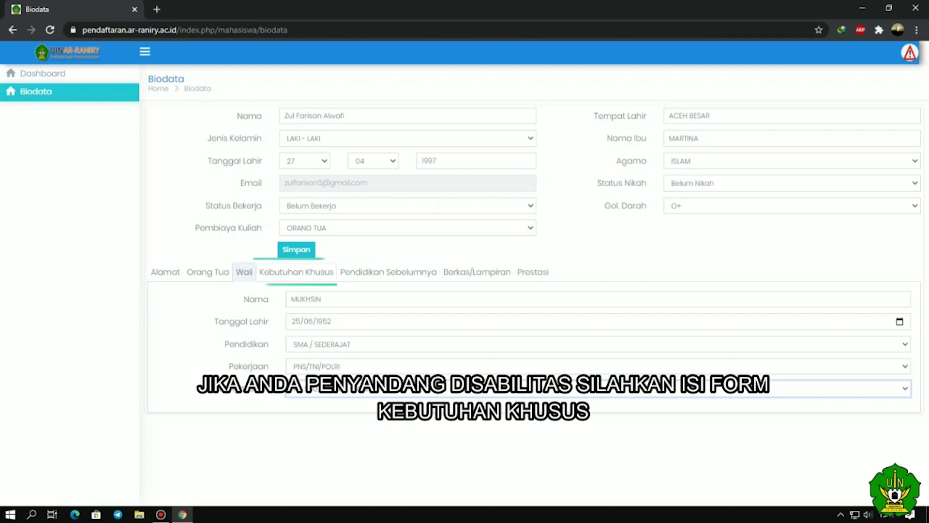
- Review the Kebutuhan Khusus checklist leaving every box unticked, then go to Pendidikan Sebelumnya
click(296, 272)
scroll(295, 276, down, 1)
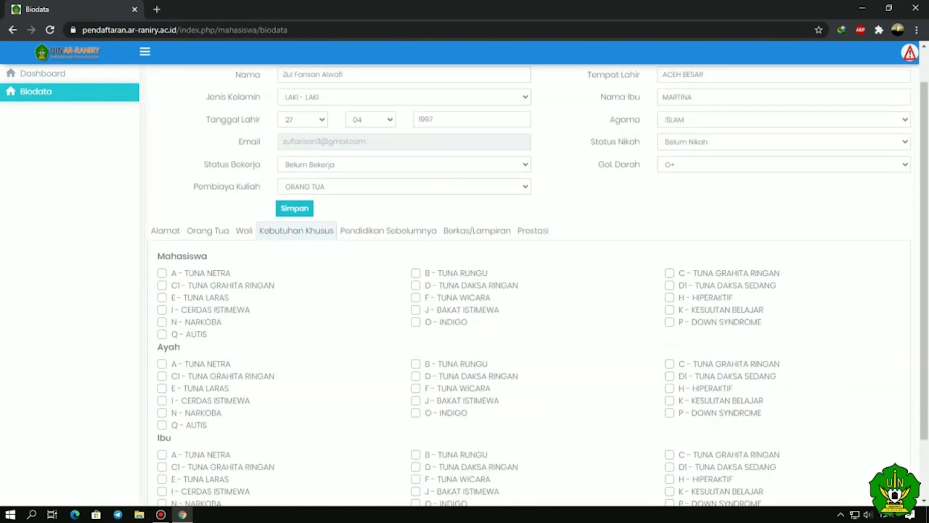
scroll(529, 285, down, 2)
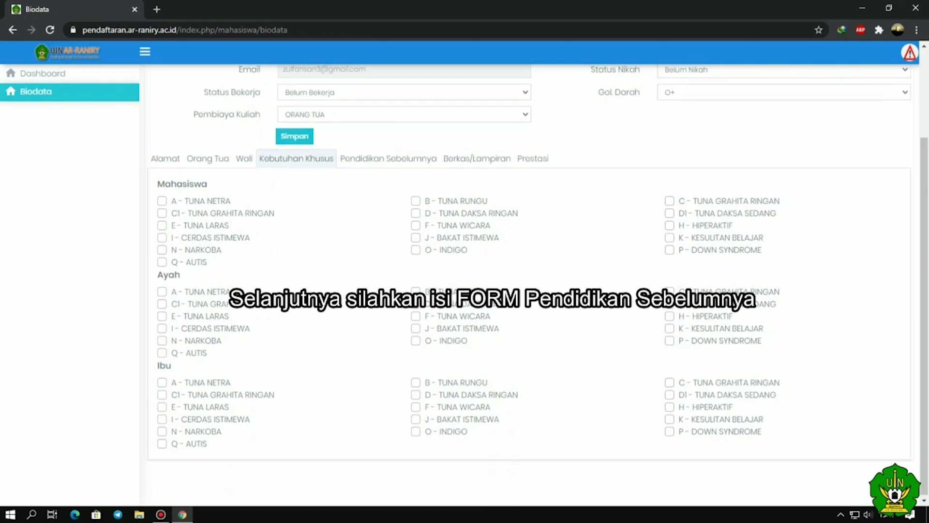
scroll(532, 291, up, 3)
scroll(532, 291, down, 3)
click(382, 274)
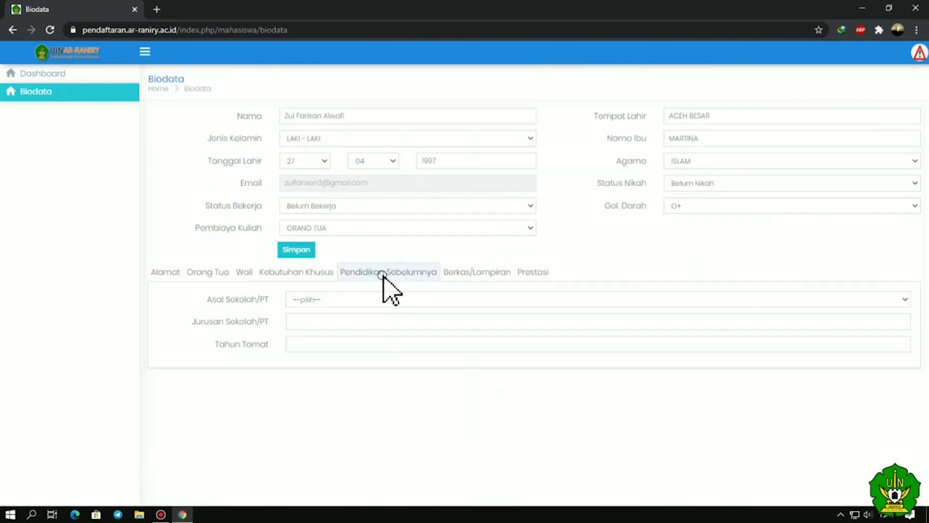
- Record previous schooling as SMA, major JURUSAN IPA, graduation 2020, then open Berkas/Lampiran
click(595, 299)
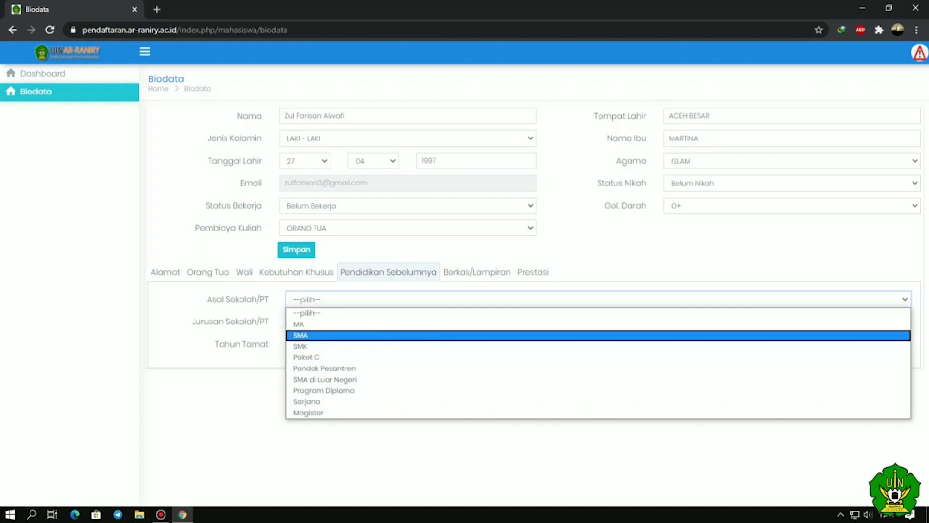
key(Return)
key(space)
key(Return)
click(291, 322)
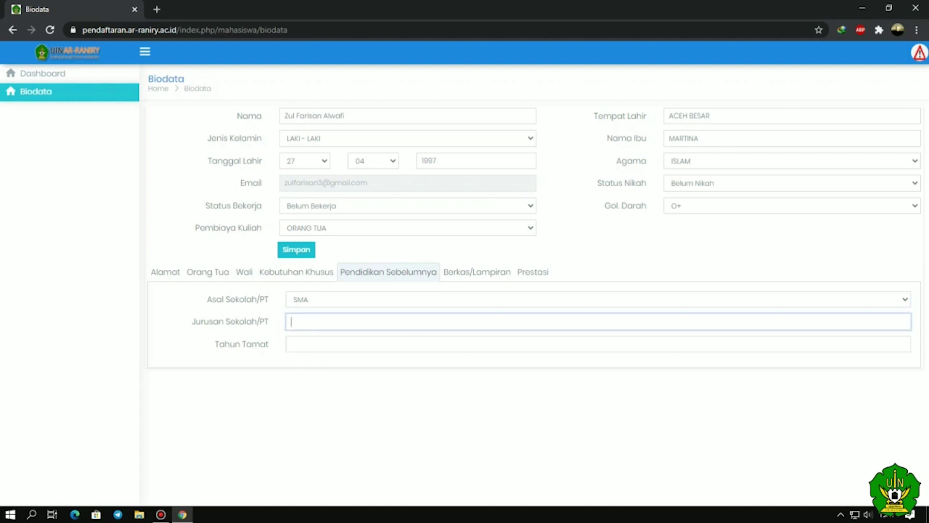
text(juru)
key(BackSpace)
key(BackSpace)
key(BackSpace)
text(JURUSAN IPA)
click(339, 344)
text(2020)
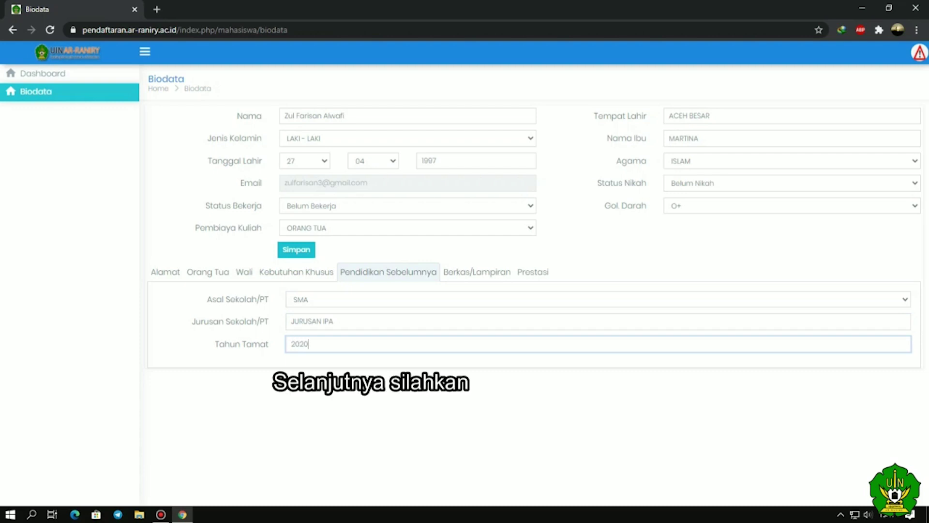
click(468, 277)
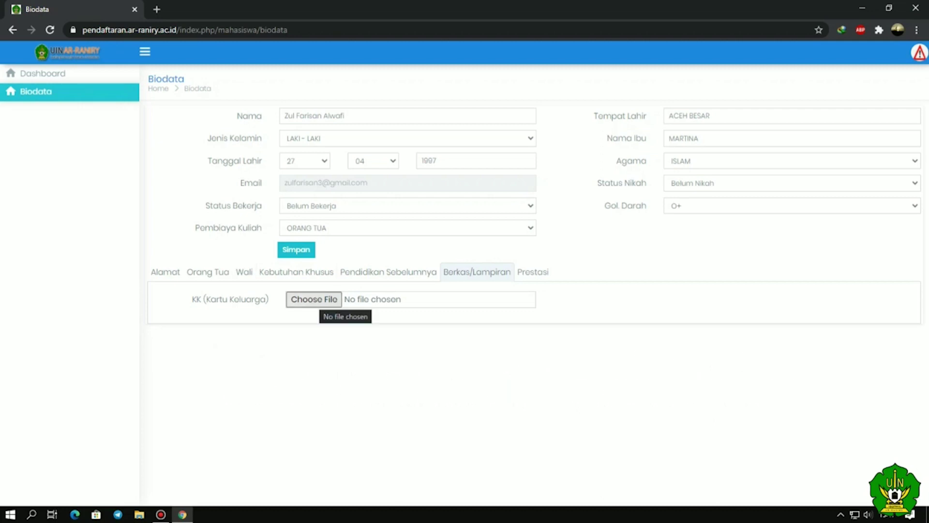
- Upload flowcrart (2).jpg from the Videos folder into the KK (Kartu Keluarga) field
click(315, 300)
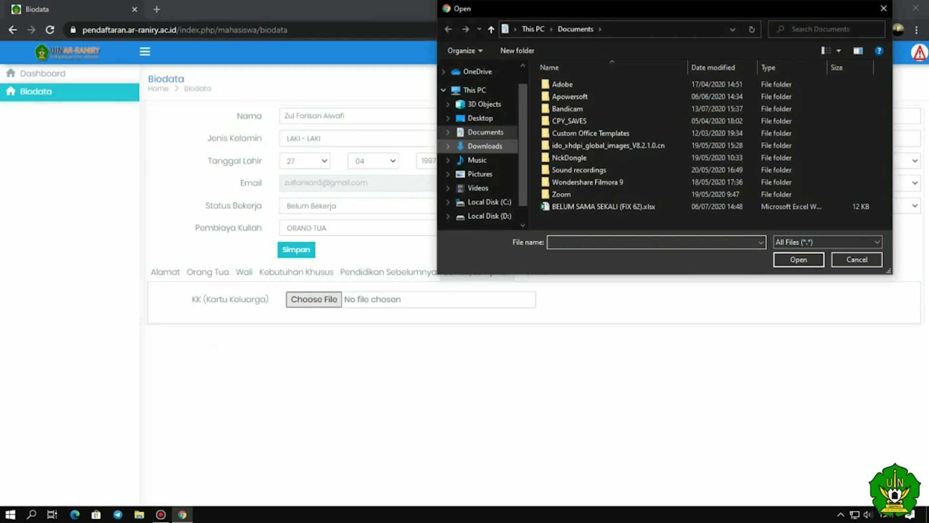
click(484, 146)
scroll(636, 174, down, 1)
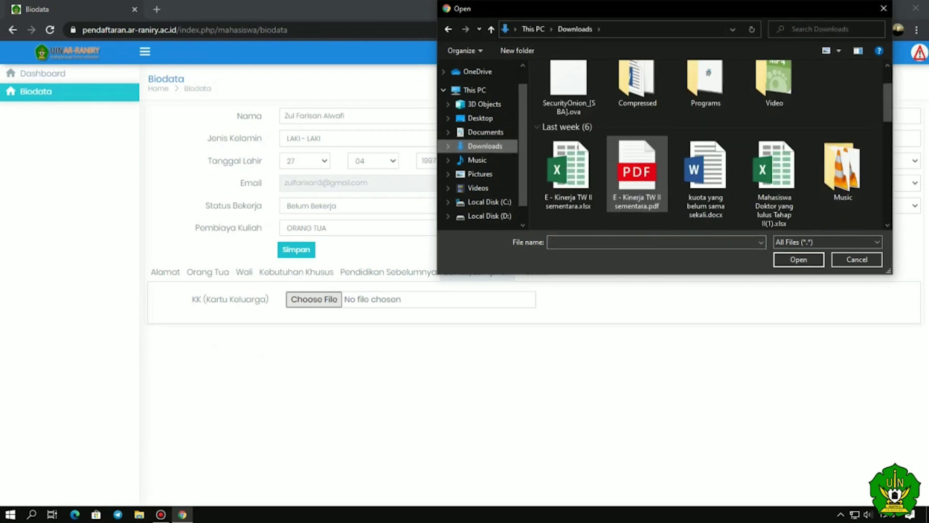
scroll(637, 184, down, 2)
scroll(636, 184, up, 3)
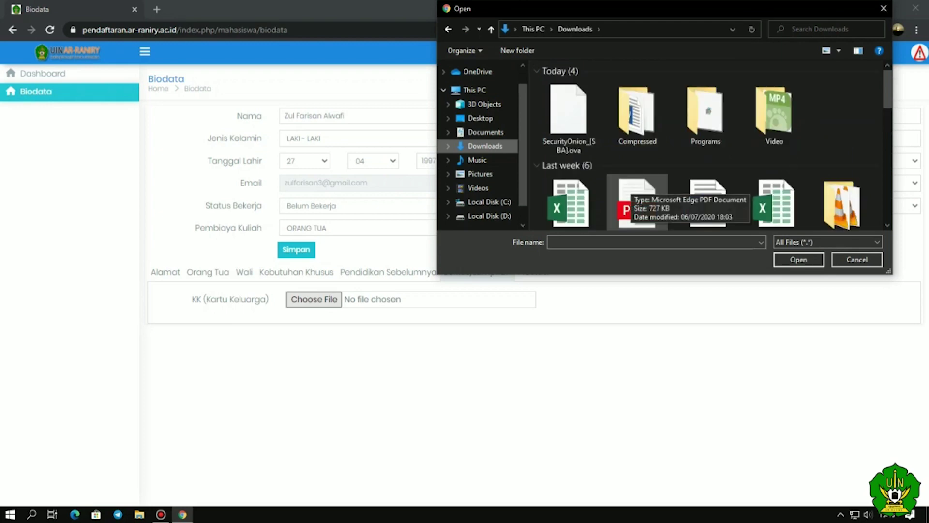
click(476, 160)
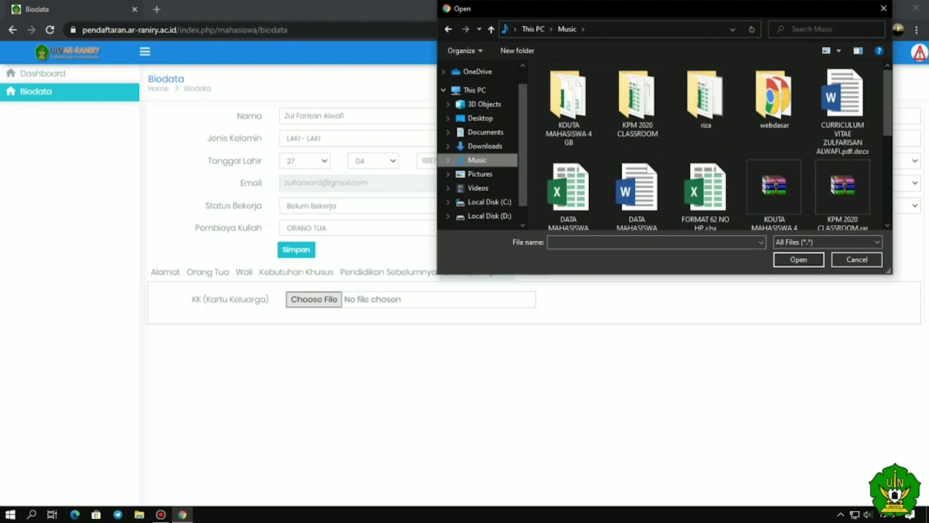
click(479, 174)
click(478, 169)
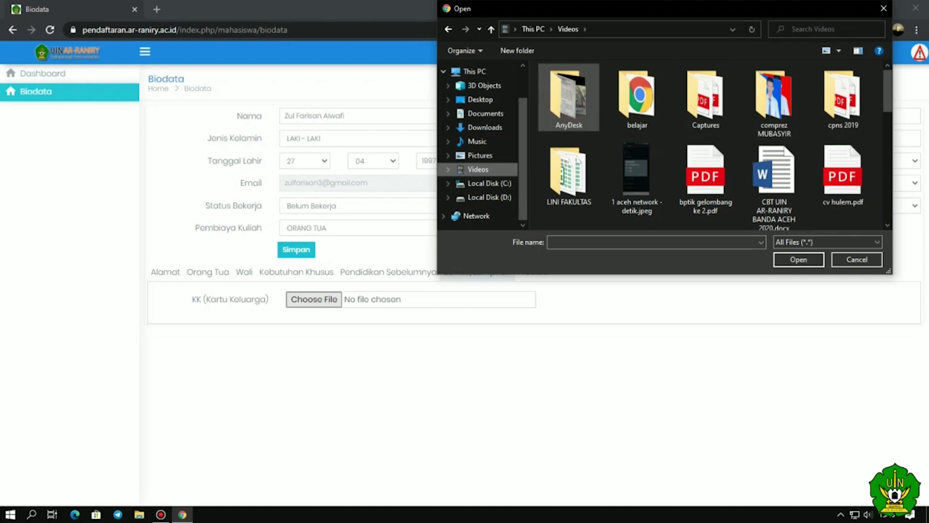
scroll(774, 184, down, 2)
scroll(568, 179, down, 2)
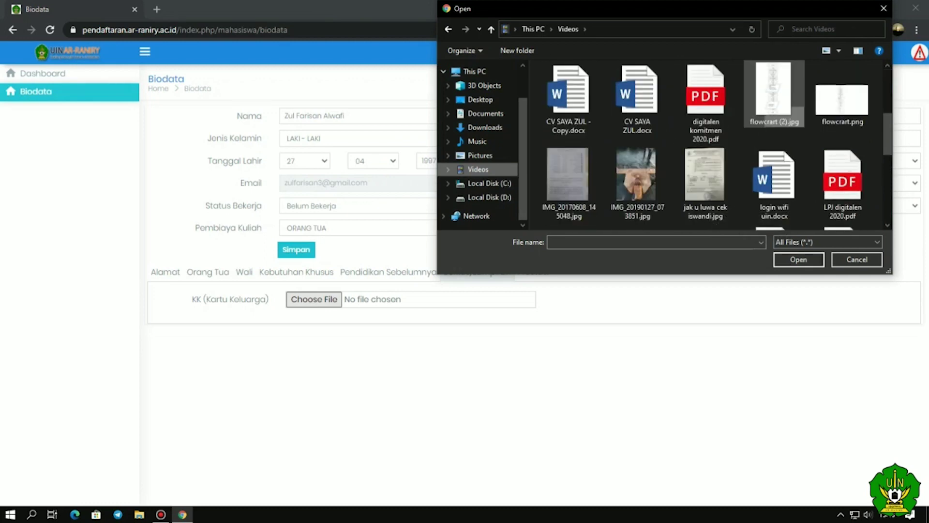
click(773, 92)
click(798, 259)
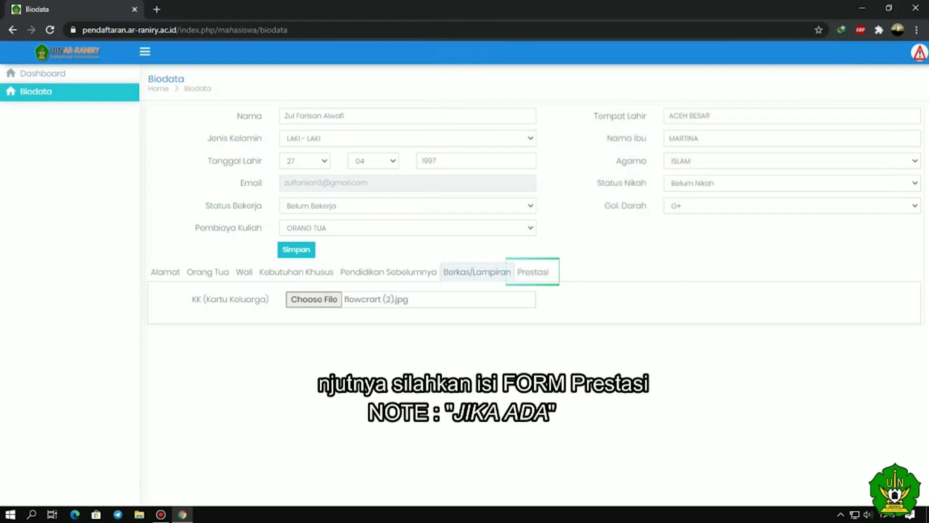
- On the Prestasi tab, set the achievement level to Internasional
click(531, 272)
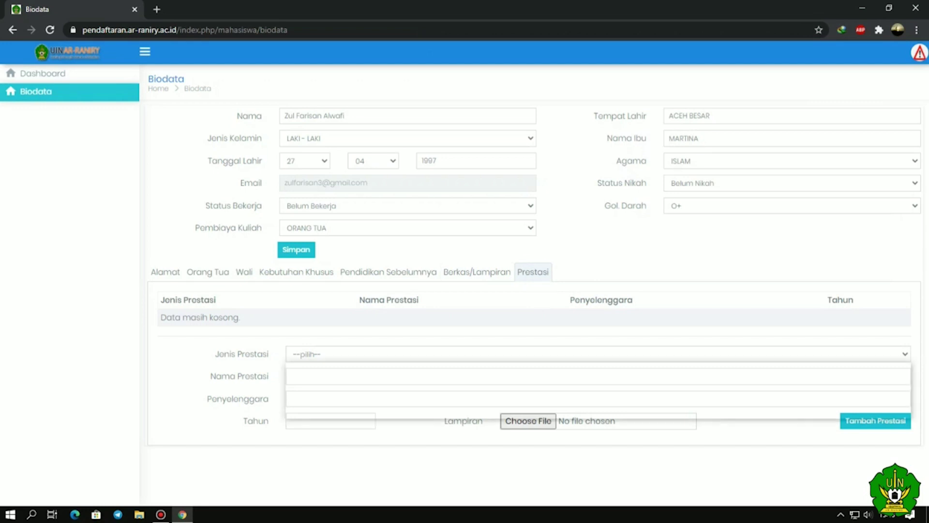
click(533, 354)
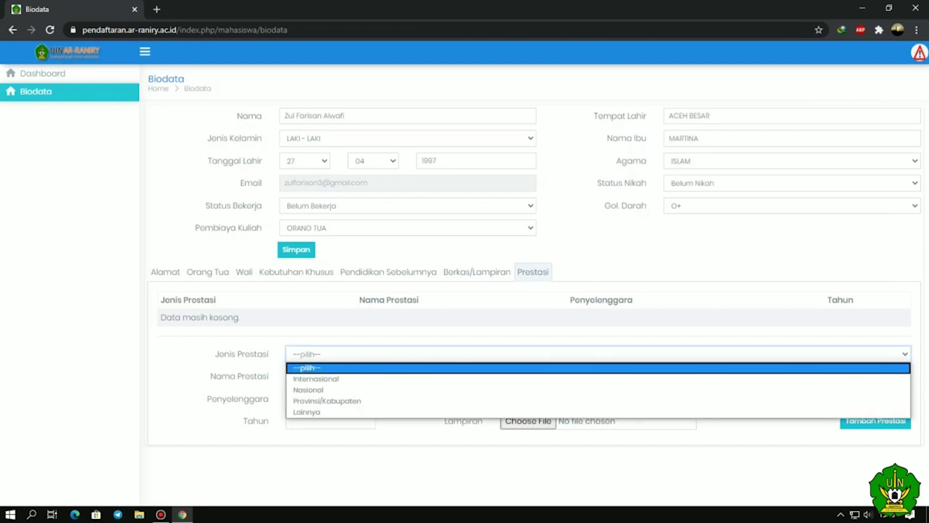
key(Down)
key(Down)
key(Down)
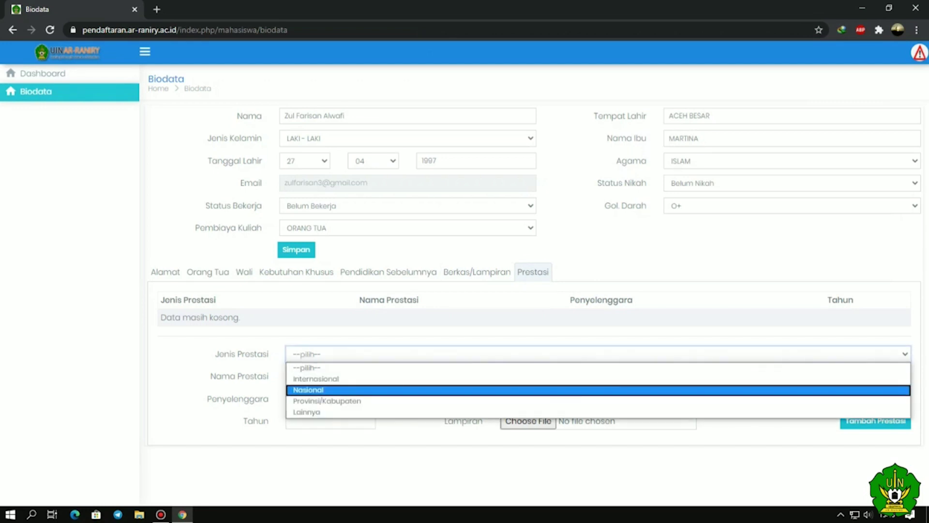
key(Up)
key(Up)
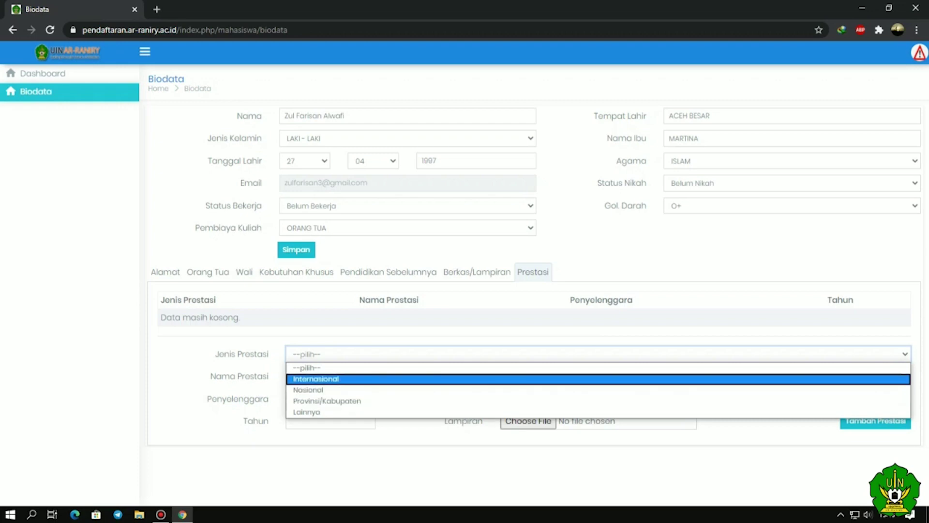
key(Tab)
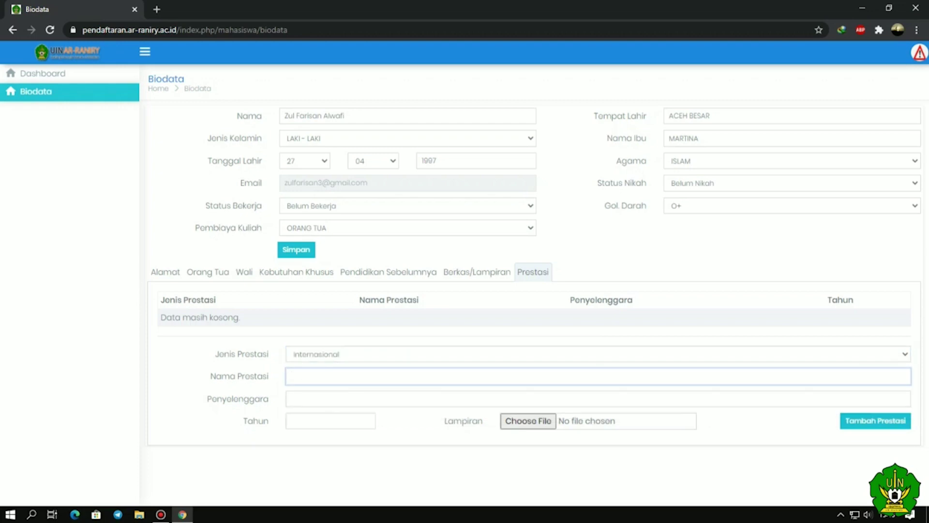
- Enter achievement name LOMBA LARI, organiser WHO and year 2020
text(LOMBA LARI)
key(Tab)
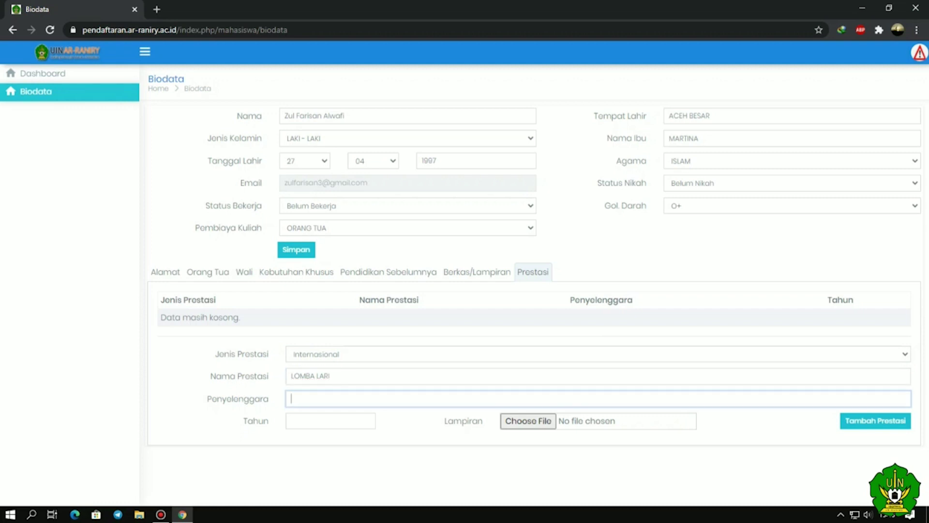
text(WHO)
key(Tab)
text(2020)
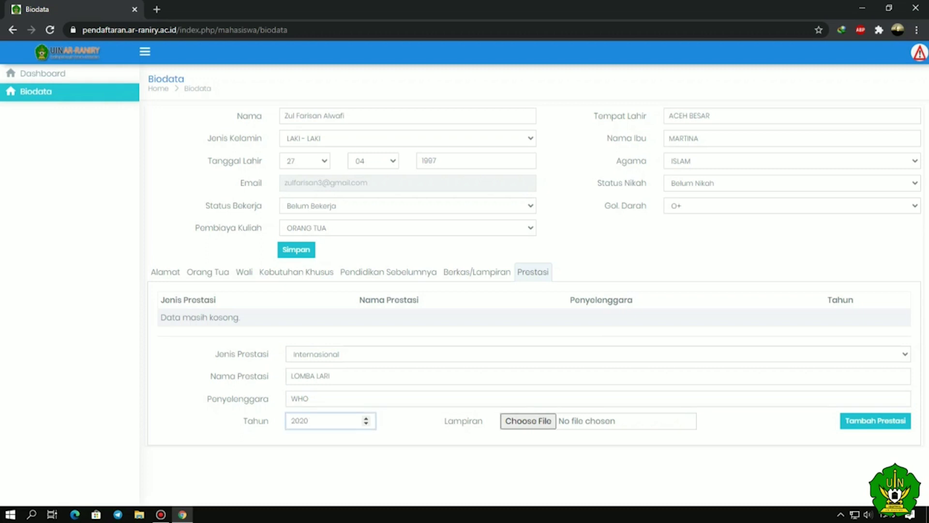
- Attach 1 aceh network - detik.jpeg from Videos and add the LOMBA LARI (WHO, 2020) achievement to Prestasi
click(528, 420)
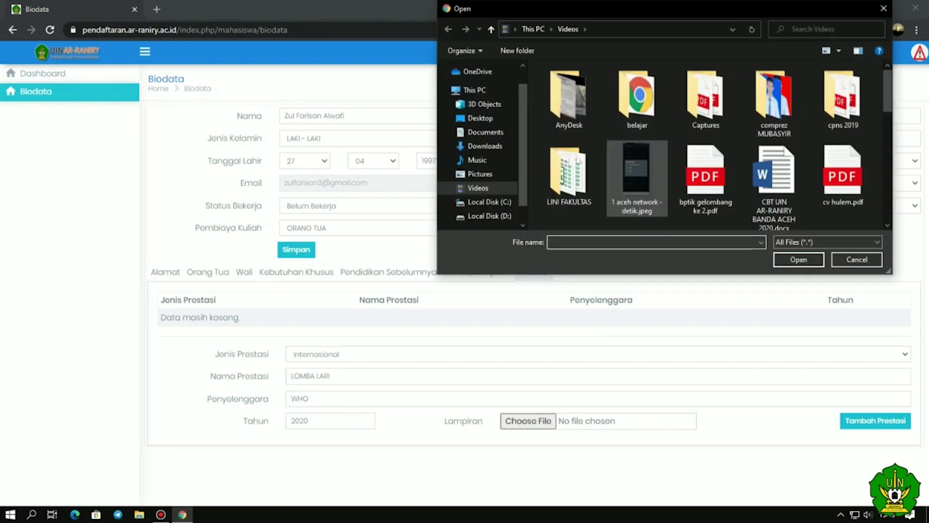
scroll(636, 179, down, 2)
scroll(637, 179, up, 1)
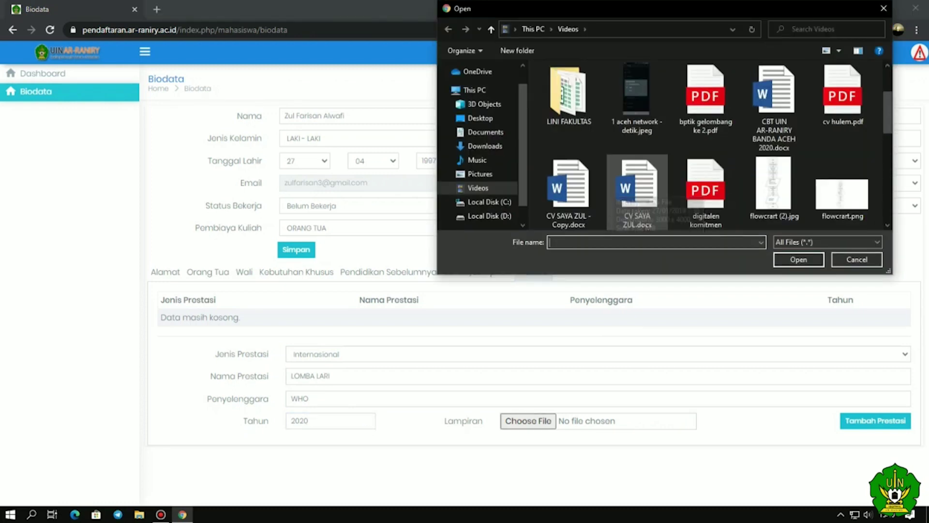
scroll(637, 179, down, 2)
scroll(637, 179, up, 3)
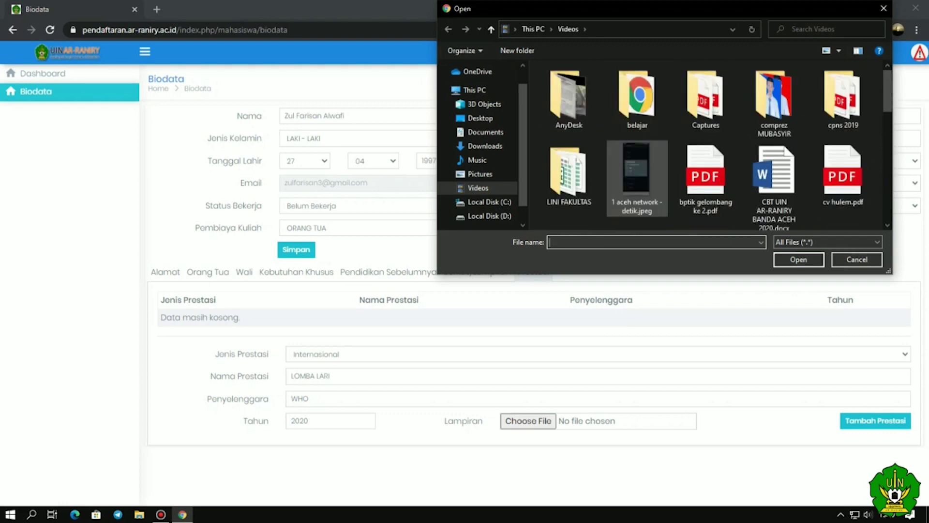
click(636, 179)
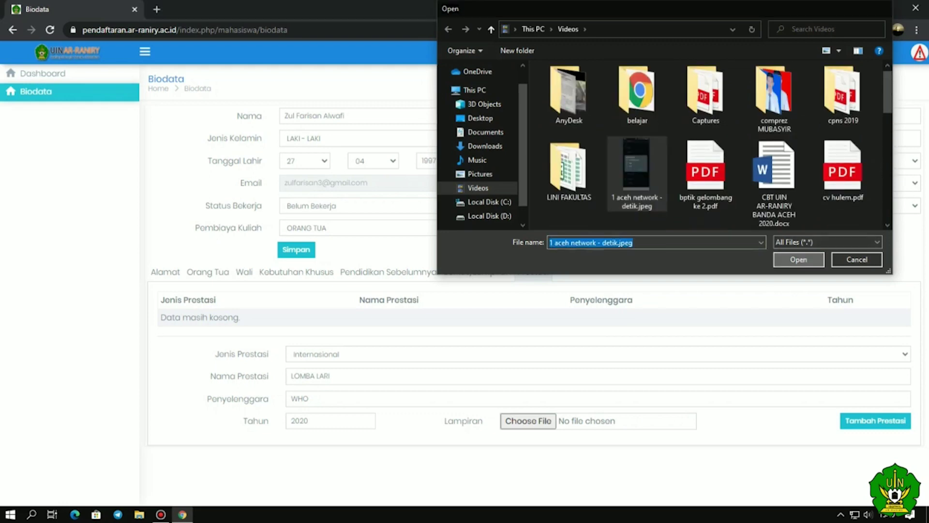
click(798, 259)
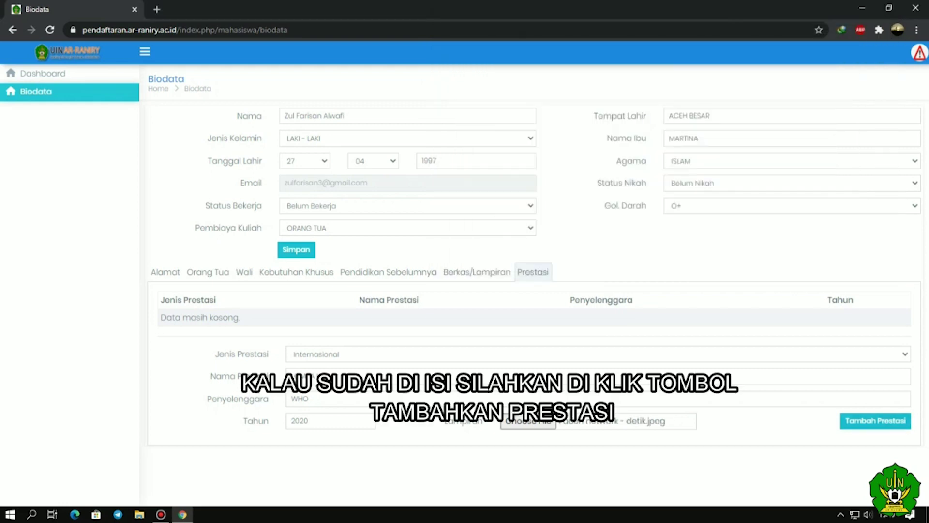
click(871, 420)
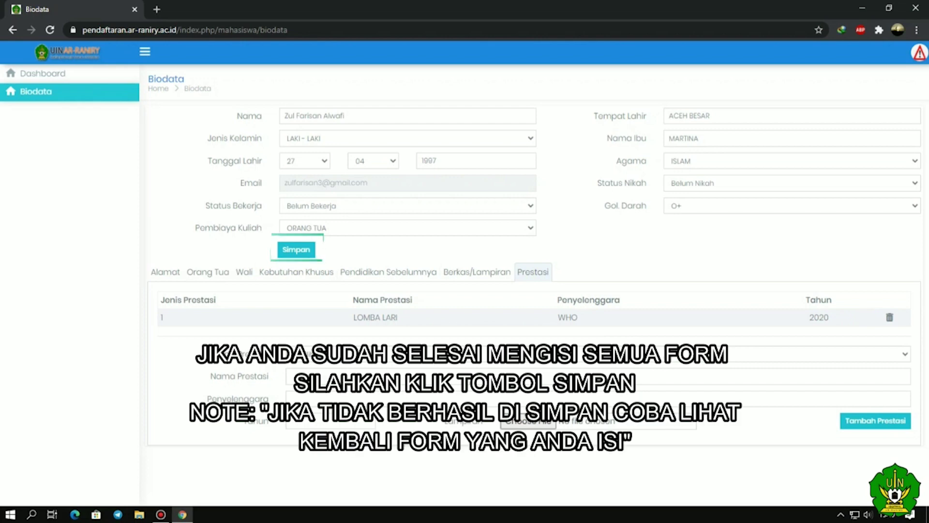
- Save the completed biodata
click(297, 250)
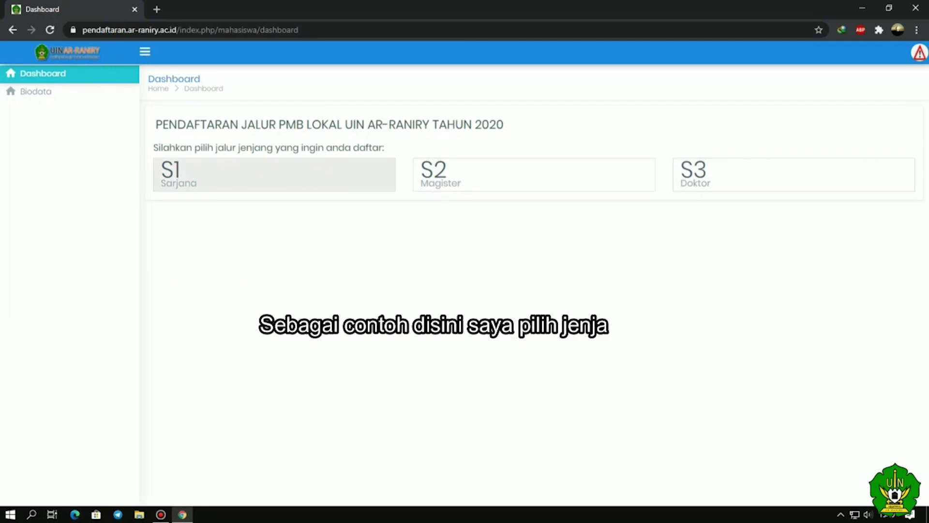
- Start the S1 Sarjana registration from the Dashboard
click(195, 184)
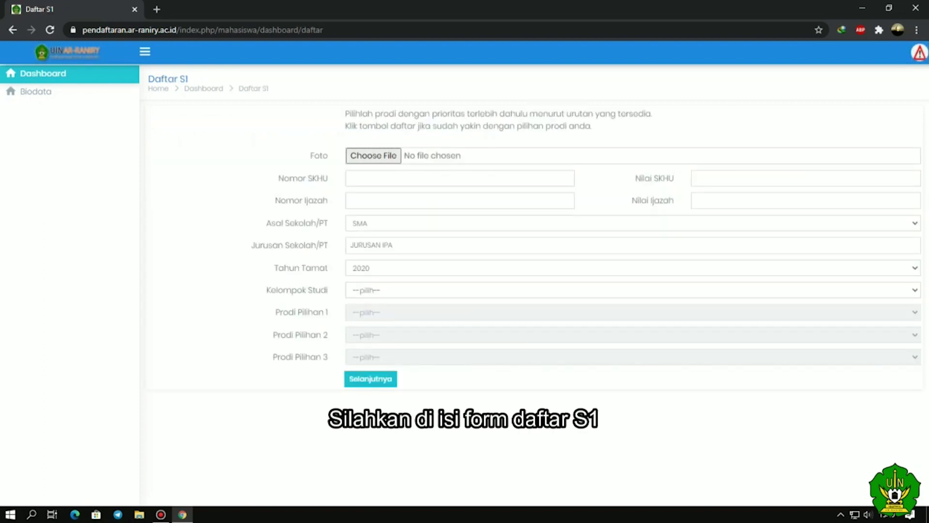
- Attach the red-background photo basir merah.jpg to the S1 application
click(420, 156)
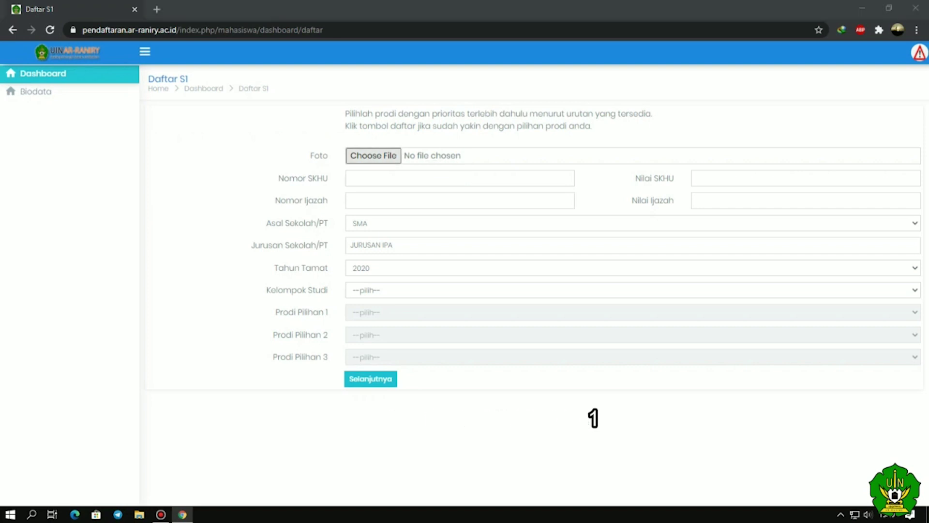
double_click(774, 102)
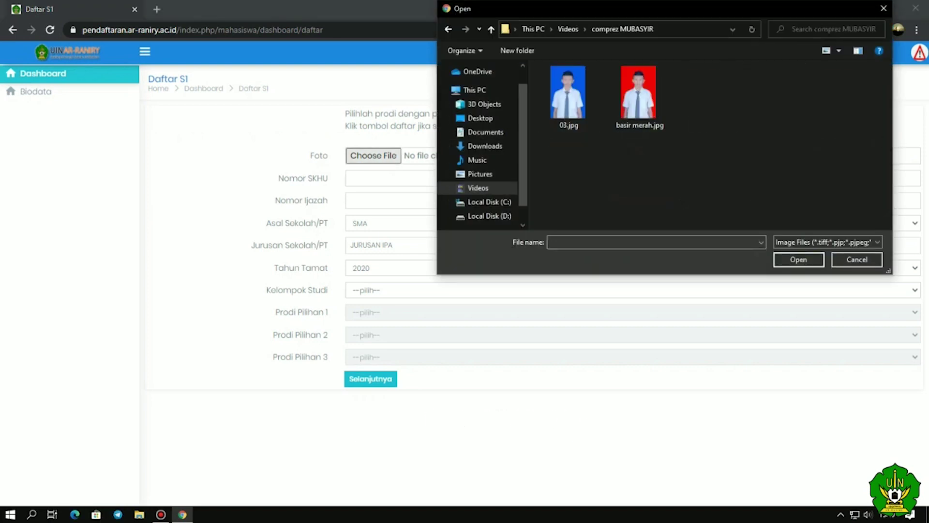
click(639, 97)
click(799, 259)
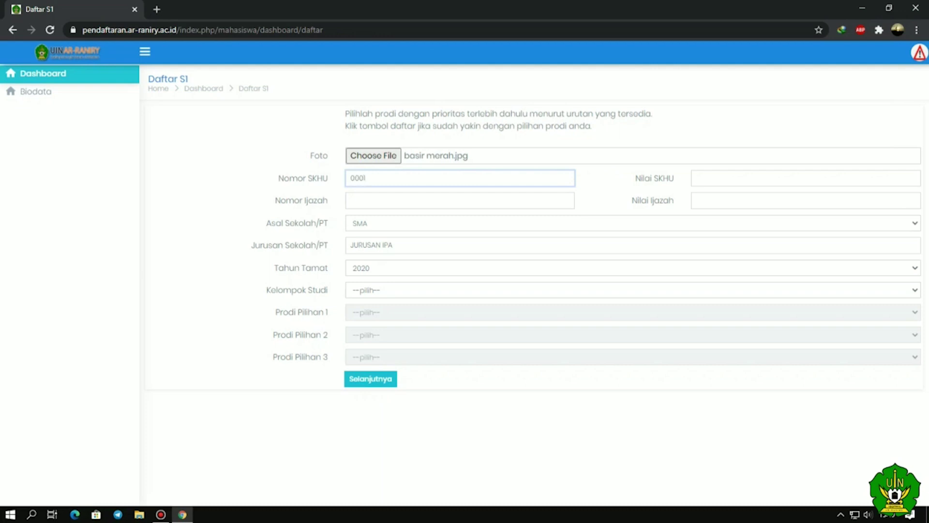
- Enter the ijazah number, SKHU score 3.5 and Nilai Ijazah 90
click(351, 201)
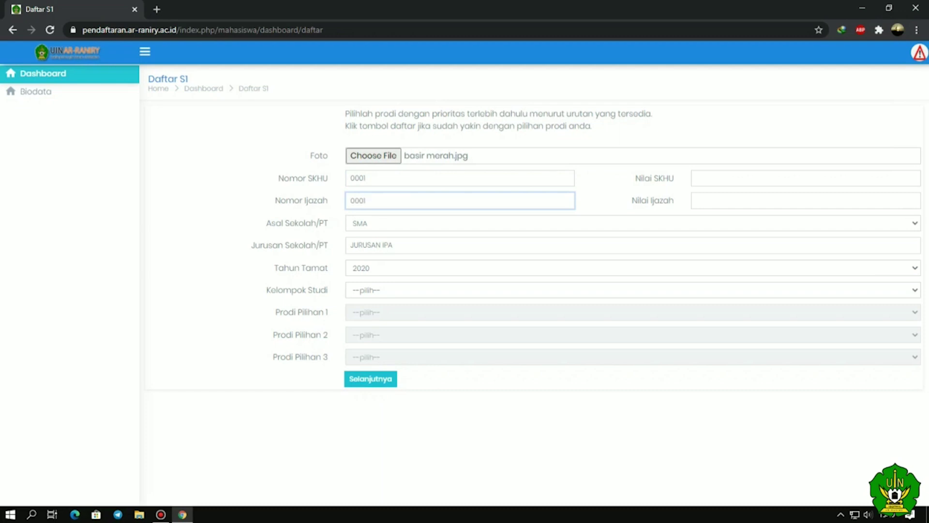
click(697, 178)
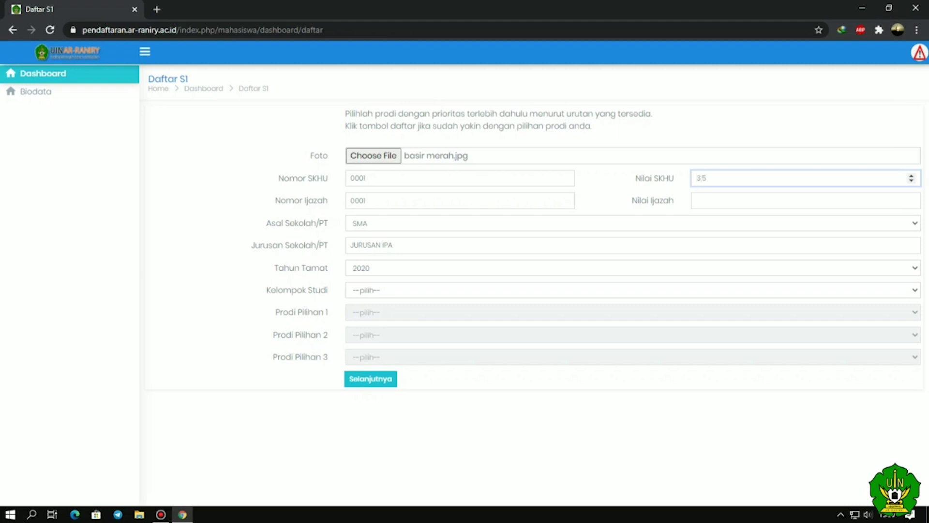
click(697, 200)
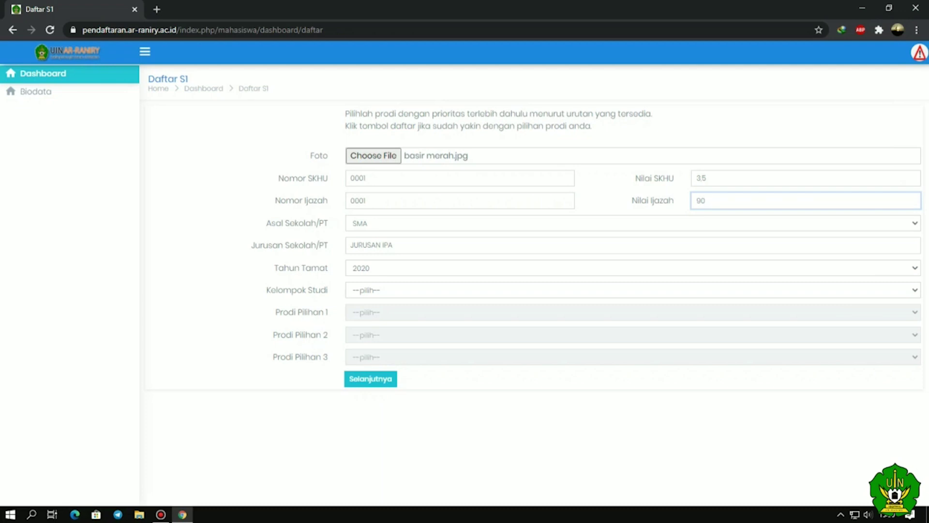
click(628, 223)
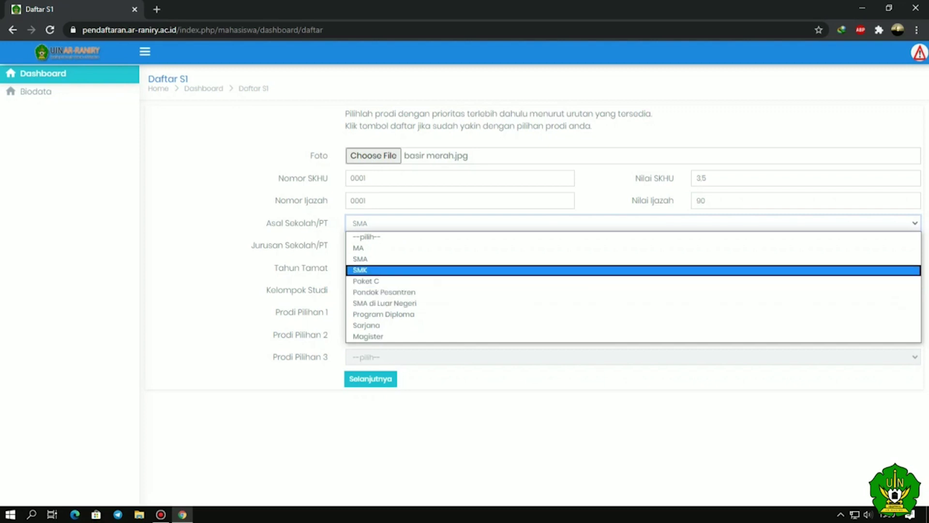
- Keep SMA as school of origin and 2020 as graduation year, and set Kelompok Studi to IPA
click(360, 258)
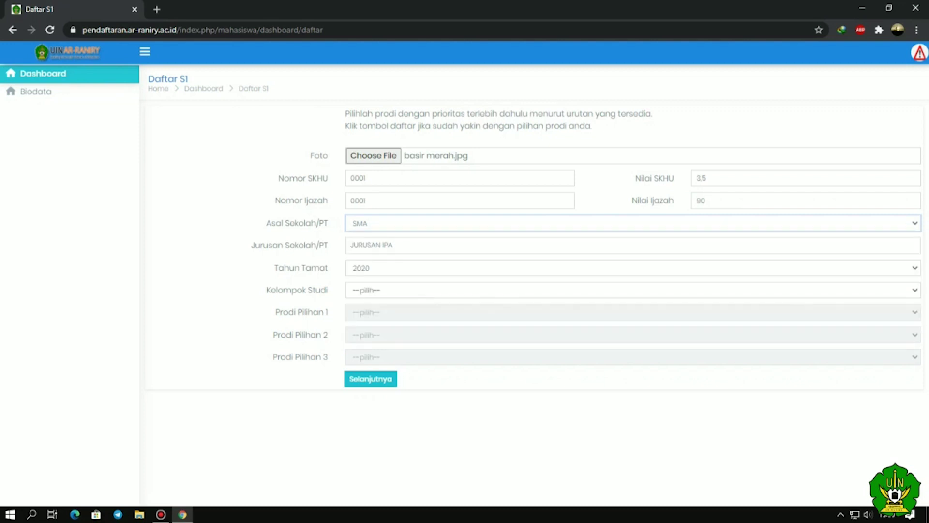
click(393, 245)
key(ctrl+a)
click(629, 267)
click(372, 323)
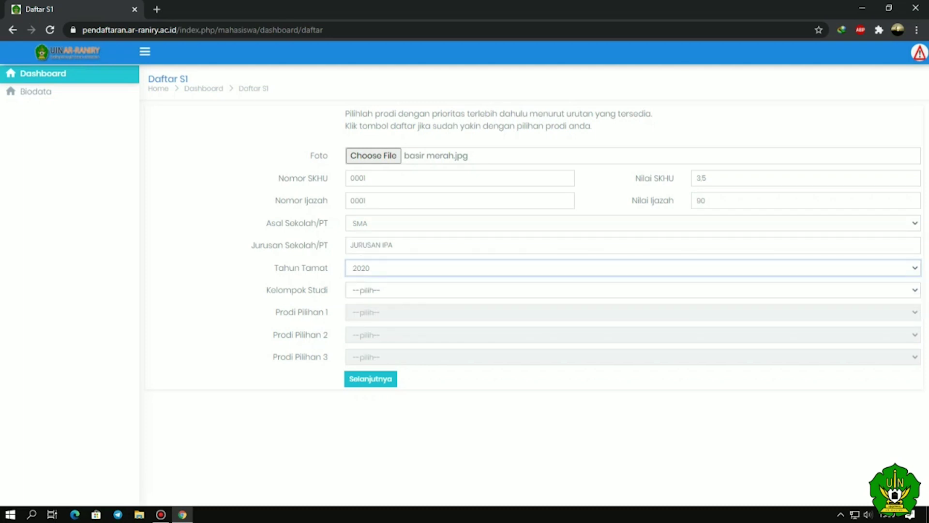
click(629, 290)
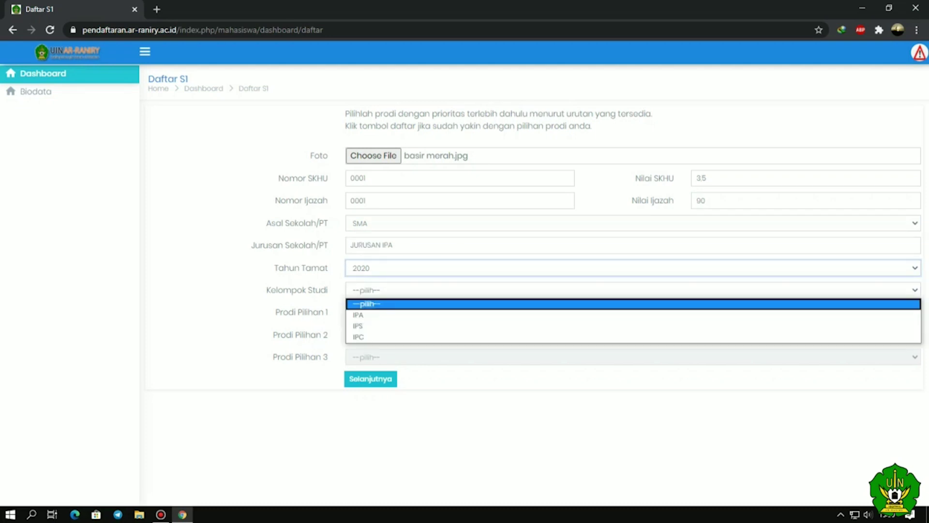
key(Down)
key(Down)
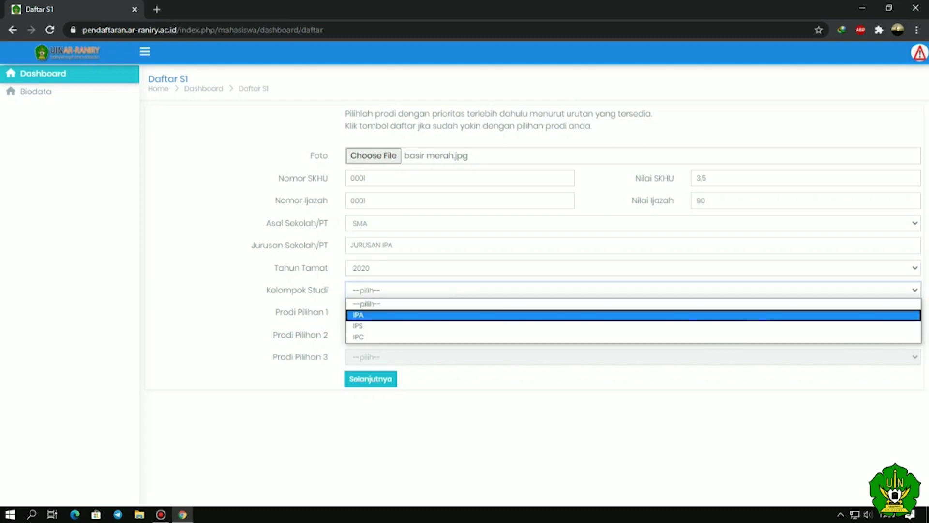
key(Up)
key(Return)
- Choose Teknologi Informasi, Pendidikan Biologi and Pendidikan Teknologi Informasi as Prodi Pilihan 1–3
key(Tab)
key(alt+Down)
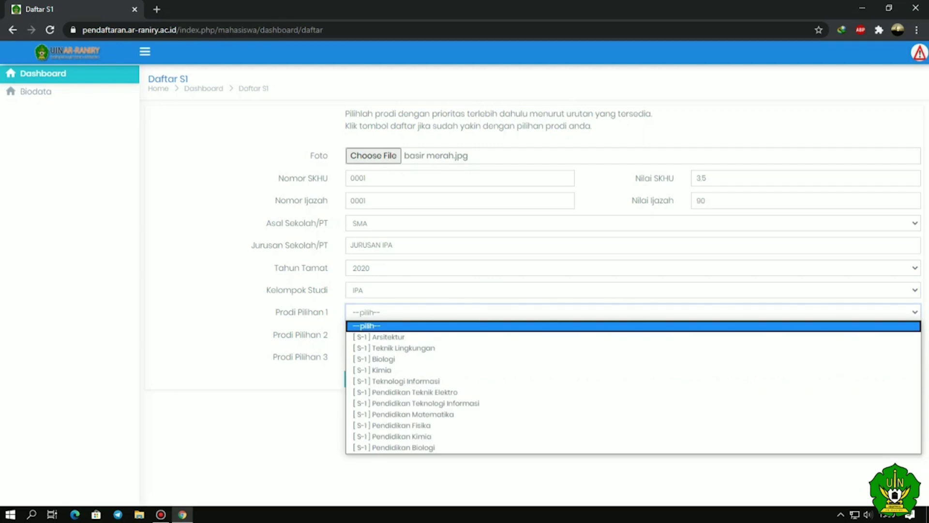
key(Down)
key(Down)
key(Down)
key(Down)
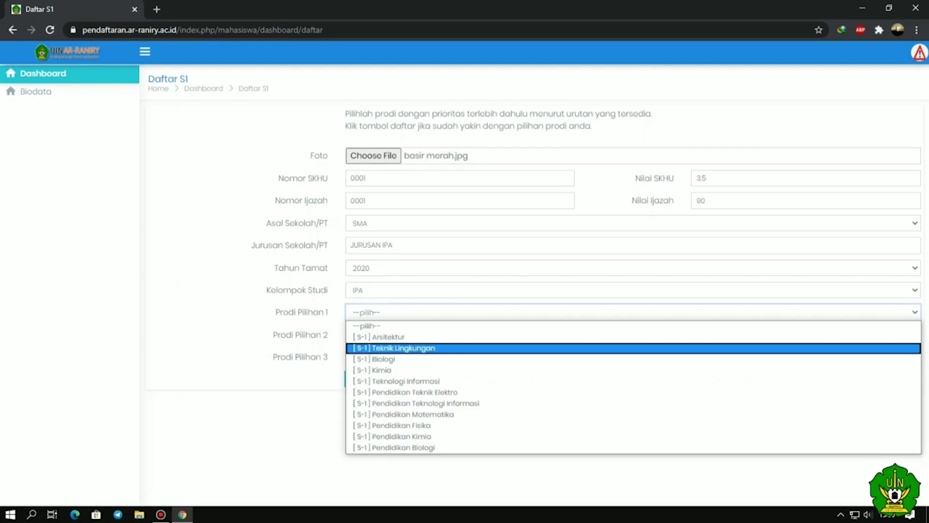
key(Up)
key(Up)
key(Down)
key(Down)
key(Down)
key(Down)
key(Down)
key(Down)
key(Up)
key(Up)
key(Up)
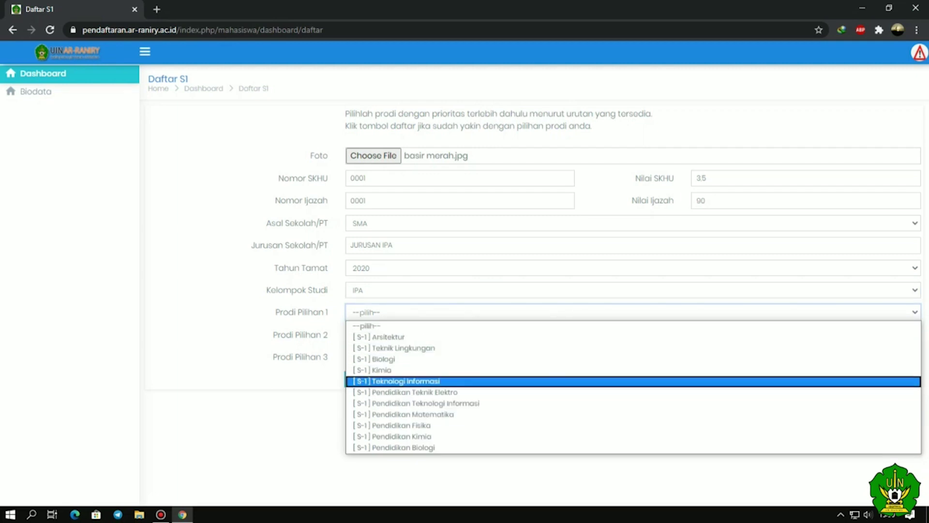
key(Return)
key(Tab)
key(alt+Down)
key(Down)
key(Down)
key(Down)
key(Down)
key(Down)
key(Down)
key(Down)
key(Down)
key(Down)
key(Down)
key(Return)
key(Tab)
key(alt+Down)
key(Down)
key(Down)
key(Down)
key(Down)
key(Down)
key(Down)
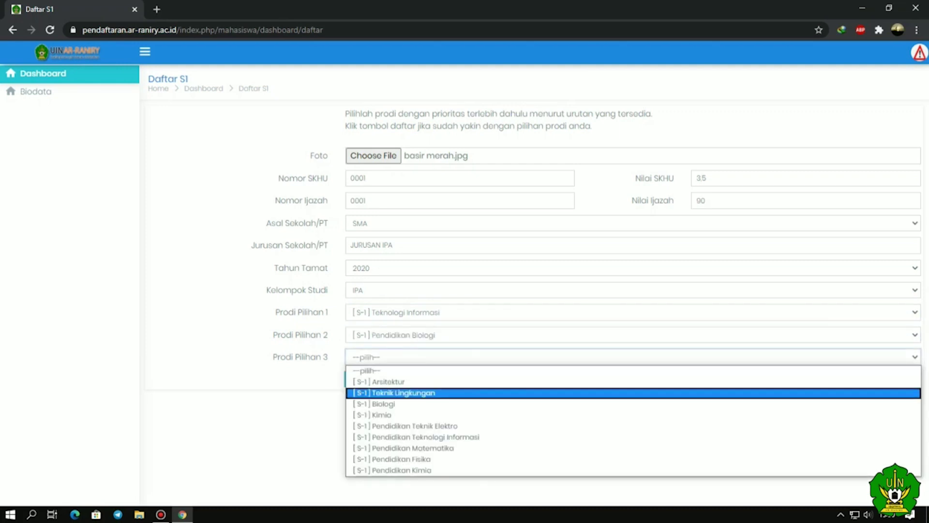
key(Return)
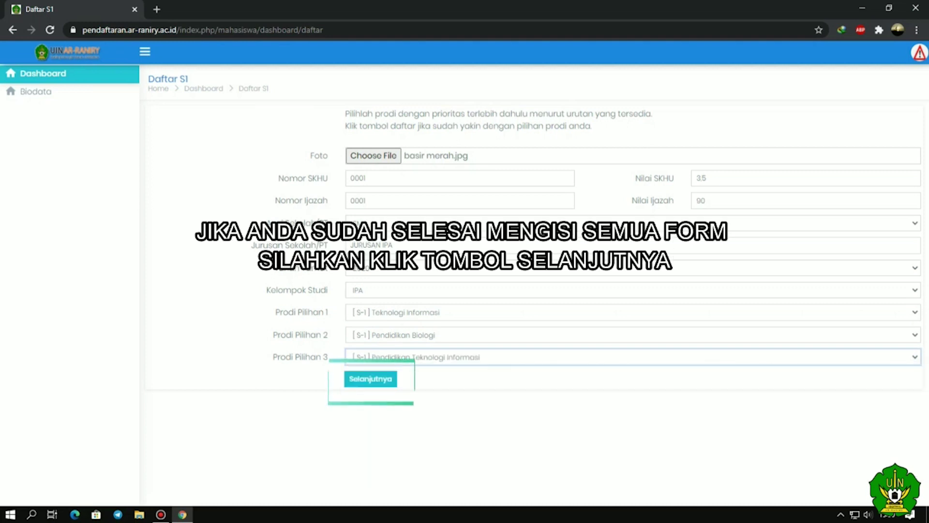
- Submit the registration and highlight the Bank Aceh Syariah payment instructions for the Rp. 250.000 invoice
click(369, 379)
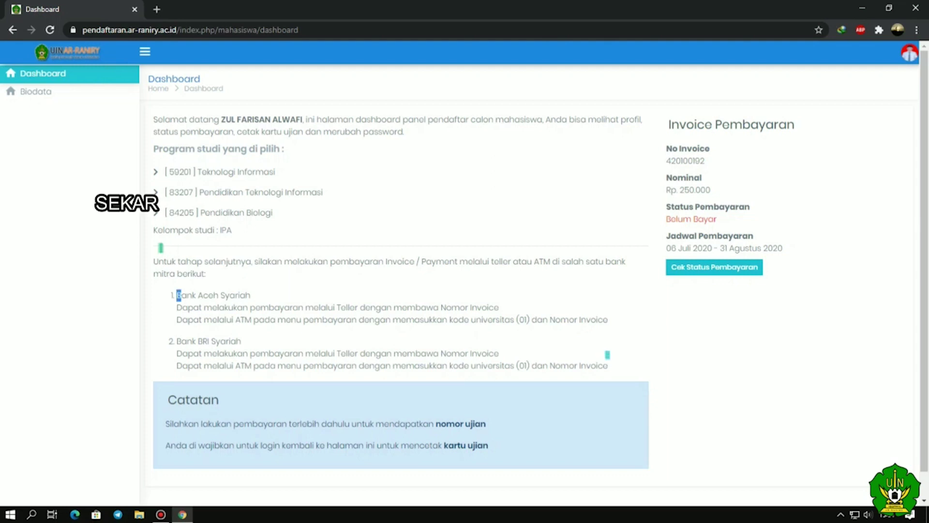
drag(186, 295, 608, 319)
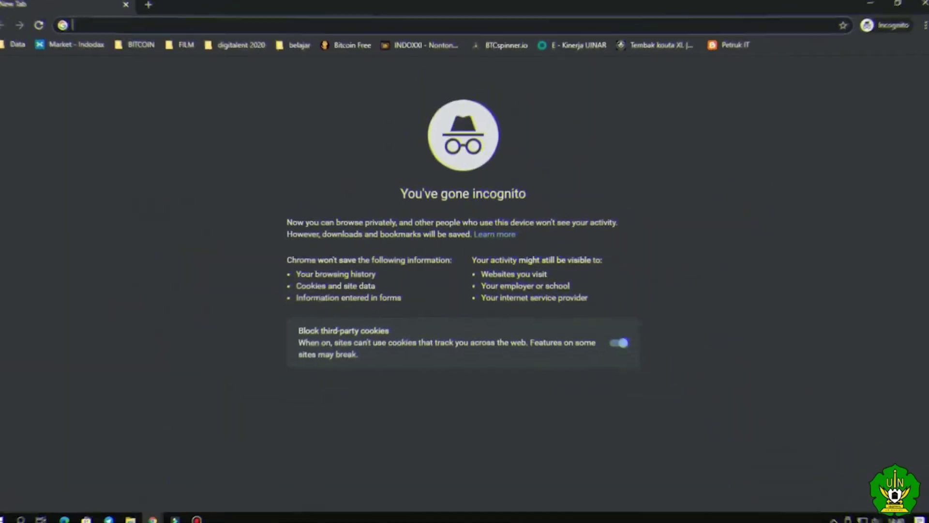
- Load pendaftaran.ar-raniry.ac.id in the new window and go to the login page
text(pen)
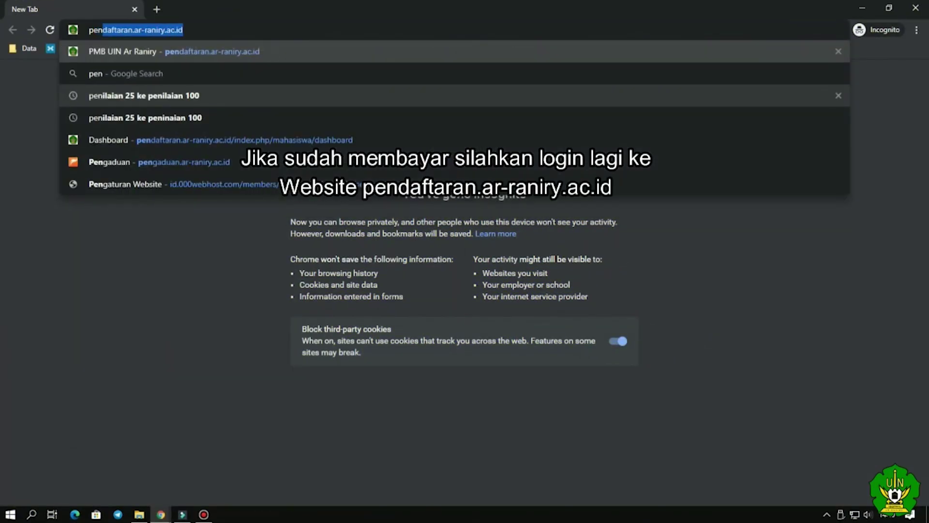
key(Right)
key(Return)
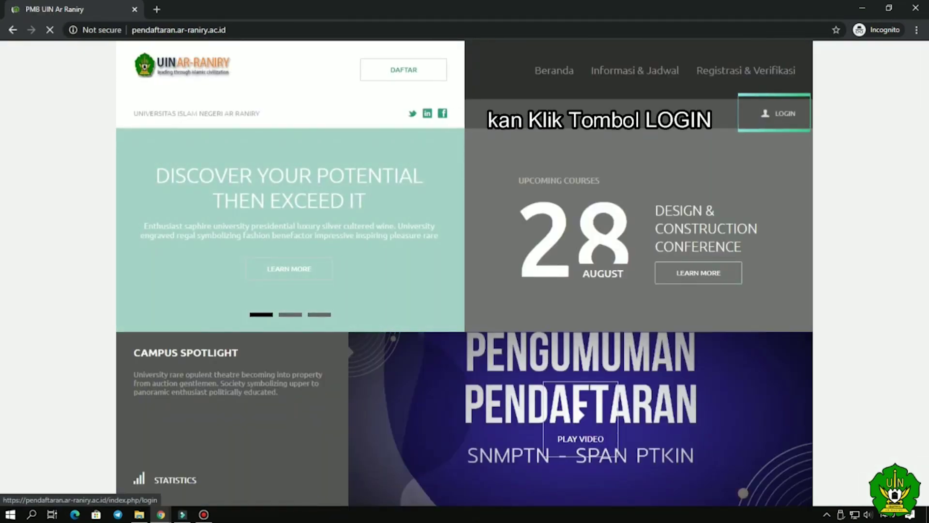
click(783, 125)
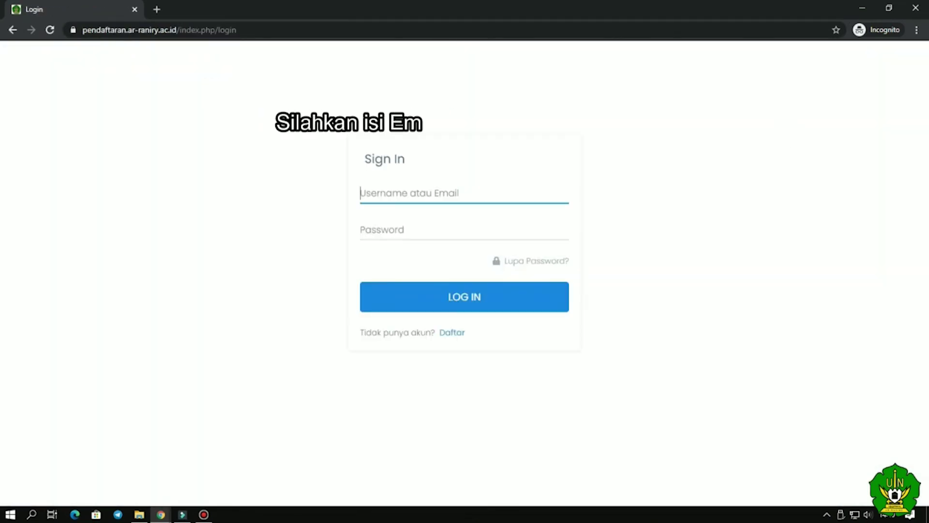
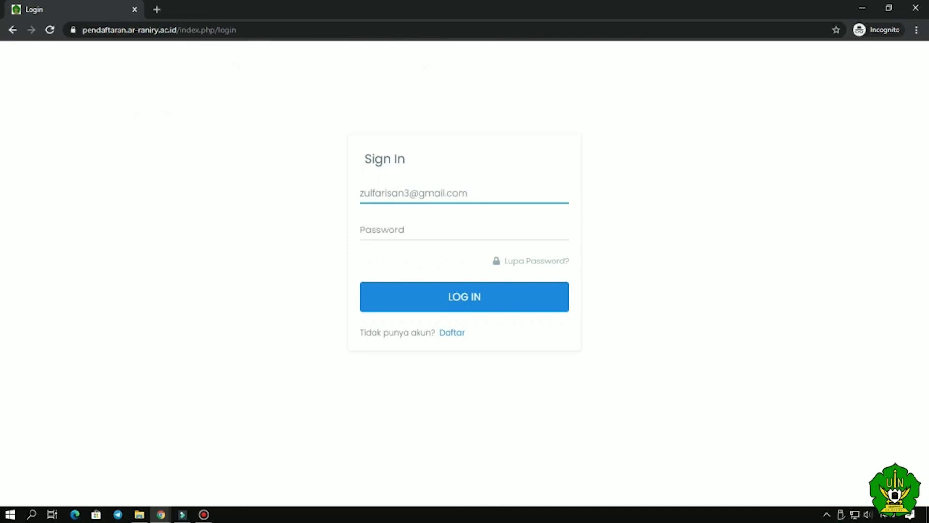
- Sign in with the applicant's email and password and highlight the Sudah Bayar payment status
key(Tab)
text(••••••••••••)
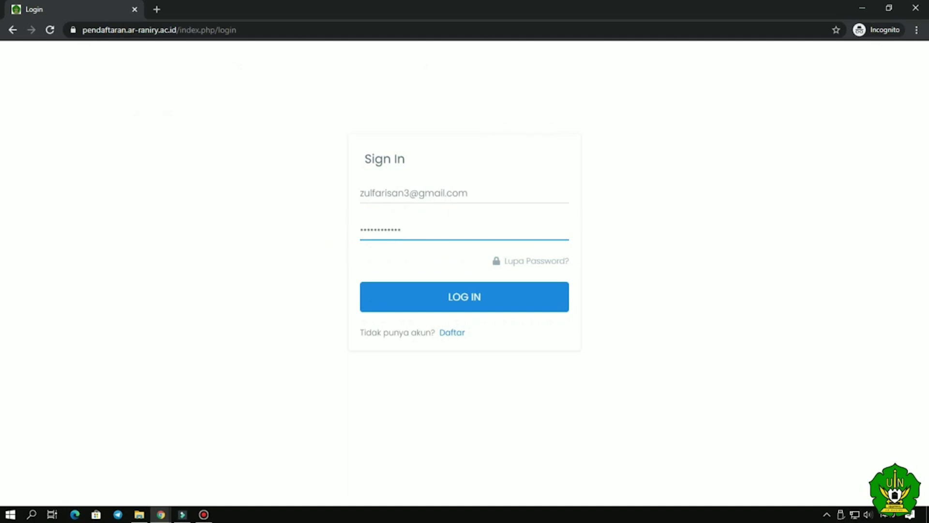
click(466, 297)
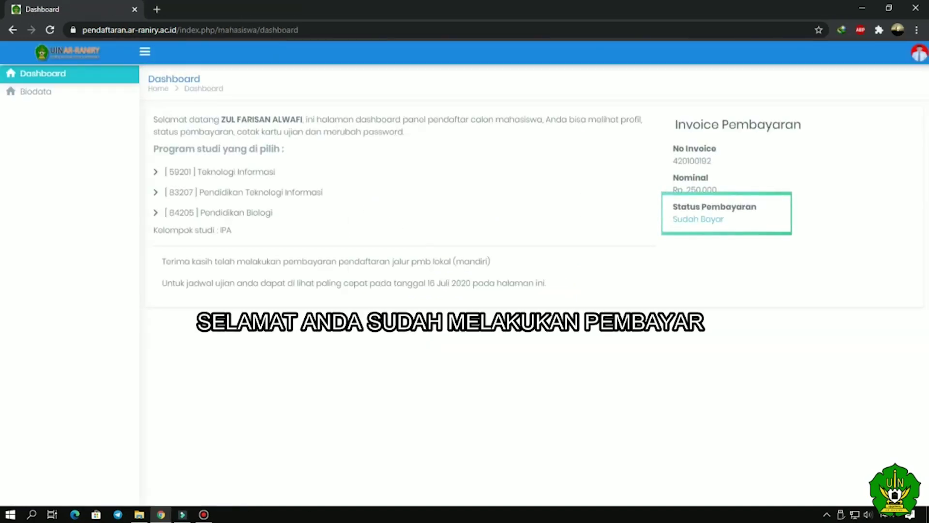
drag(672, 219, 725, 219)
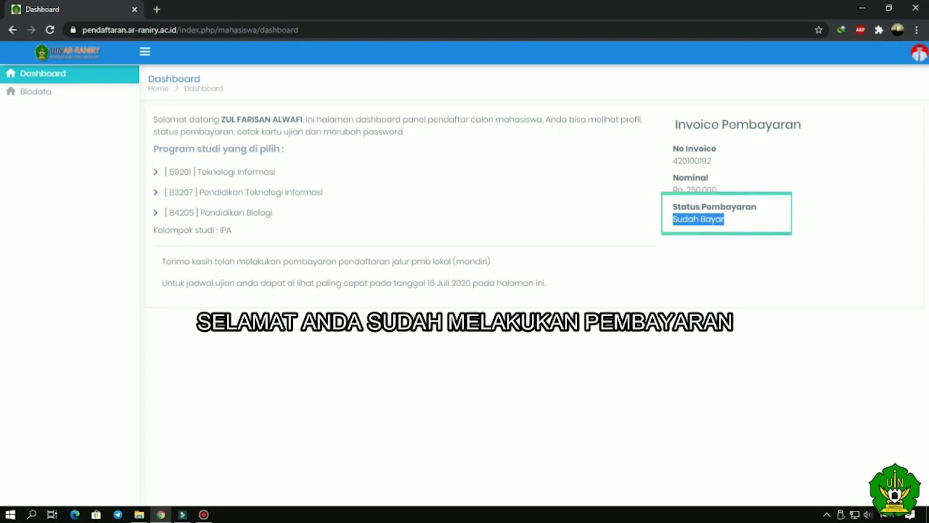